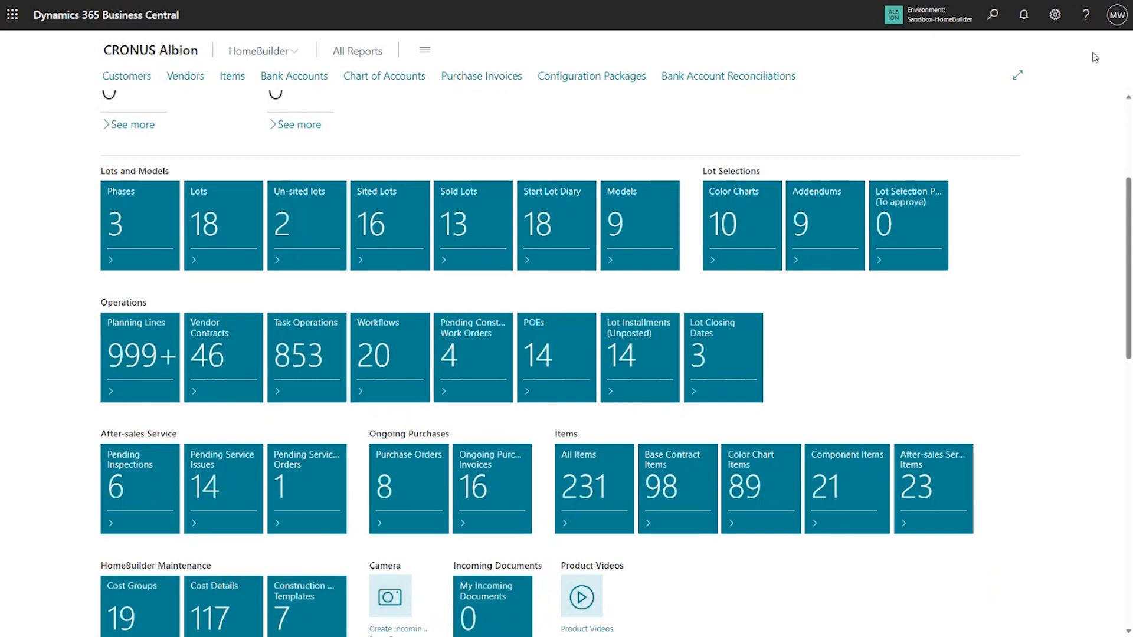
# Check the Business Central version in the Help & Support information, and close the help
pyautogui.click(1085, 16)
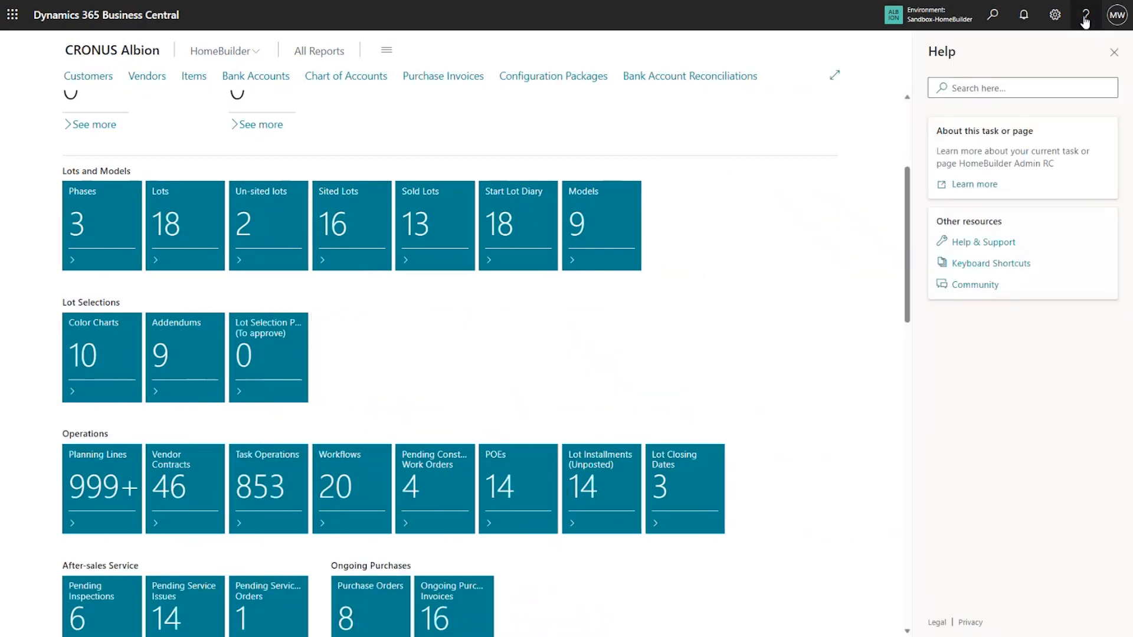
pyautogui.click(994, 243)
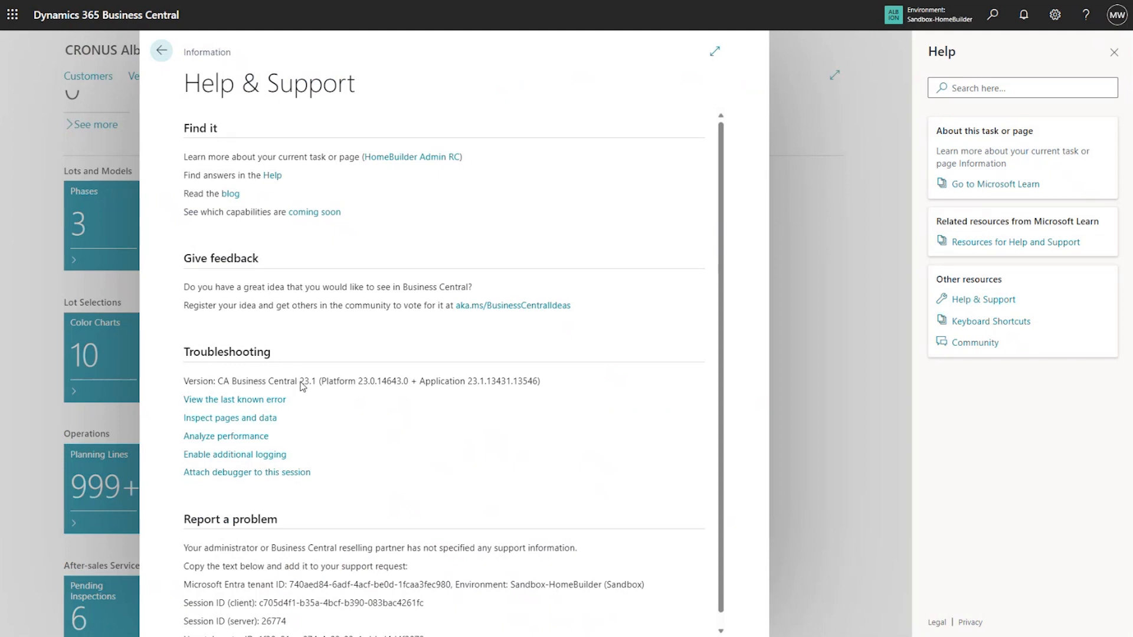
pyautogui.click(163, 49)
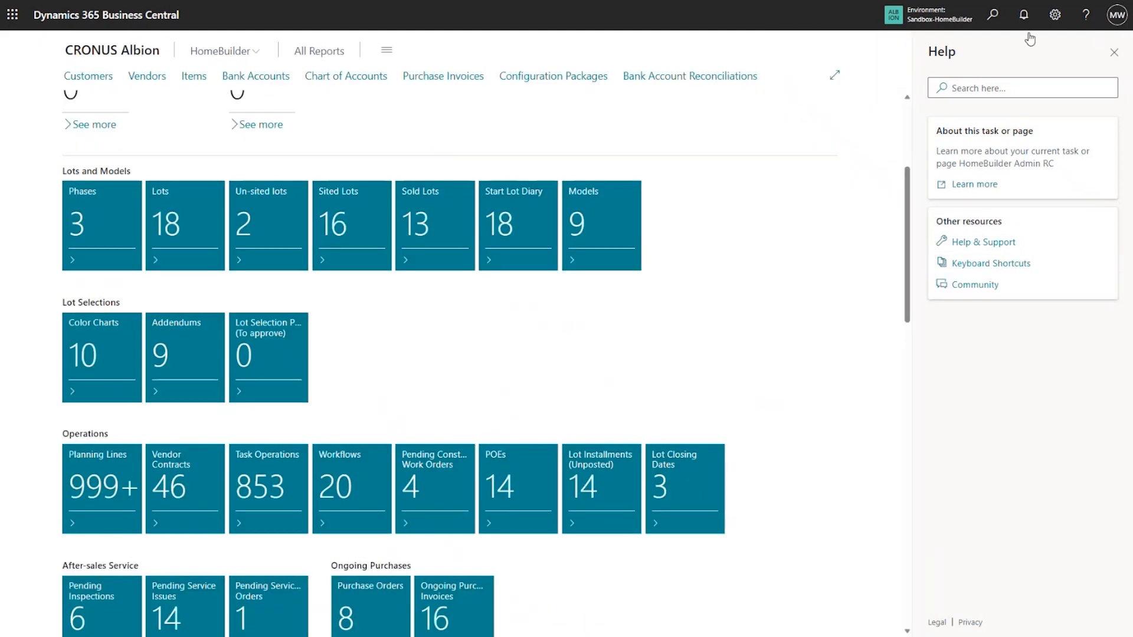
pyautogui.click(1114, 51)
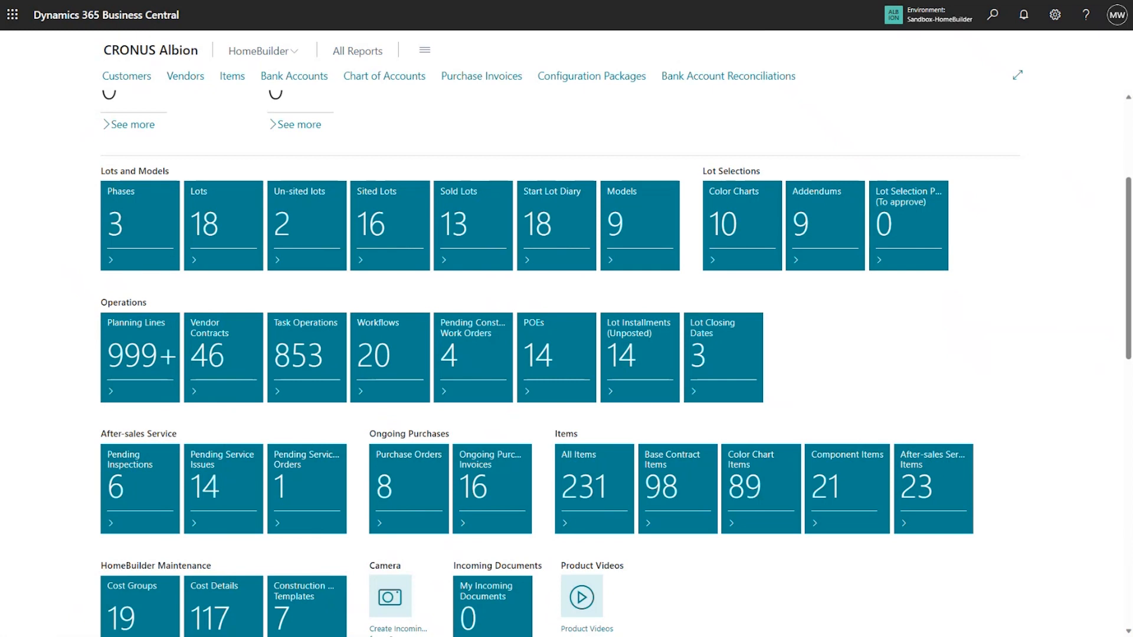
# Find the Copilot & AI capabilities page and review its data movement setting and the status of Bank Account Reconciliation
pyautogui.click(1000, 19)
pyautogui.write('co')
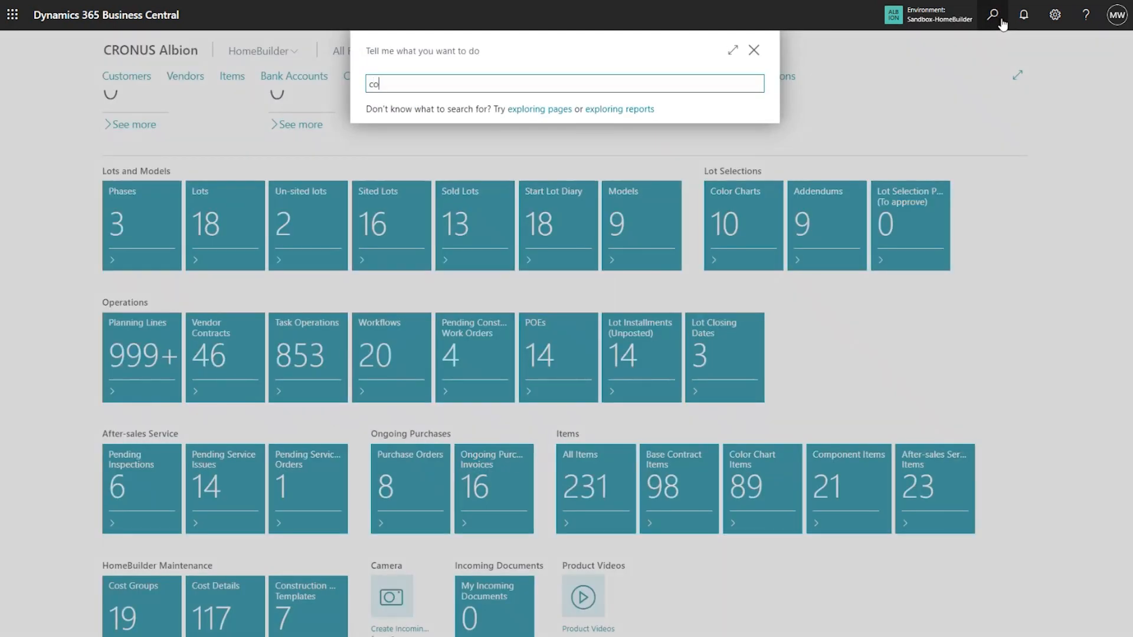
pyautogui.write('-pil')
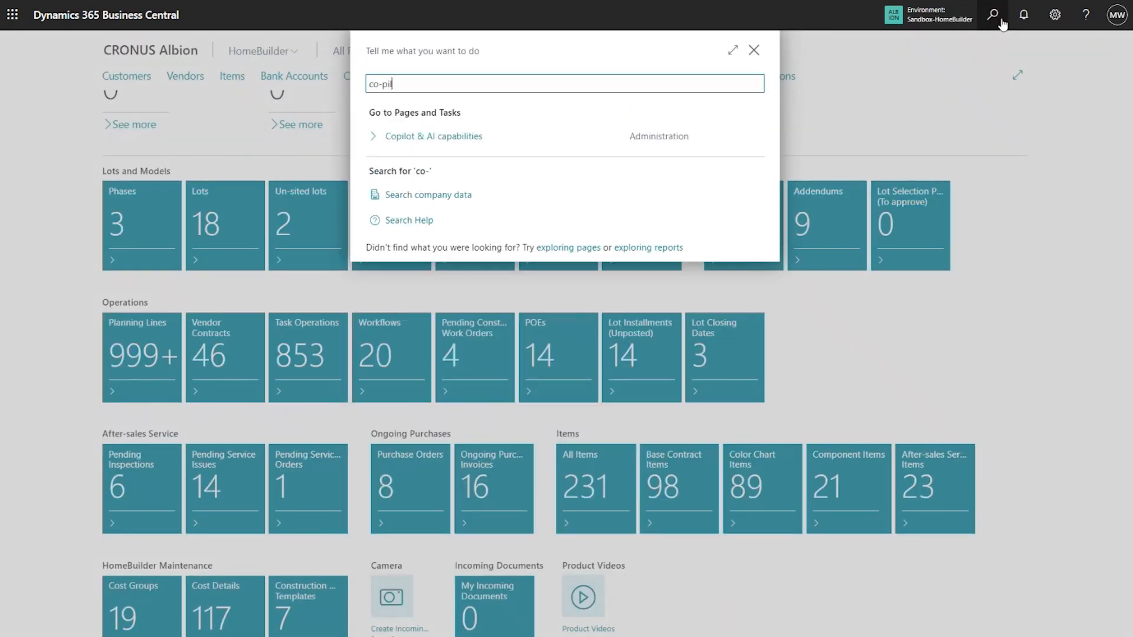
pyautogui.click(440, 138)
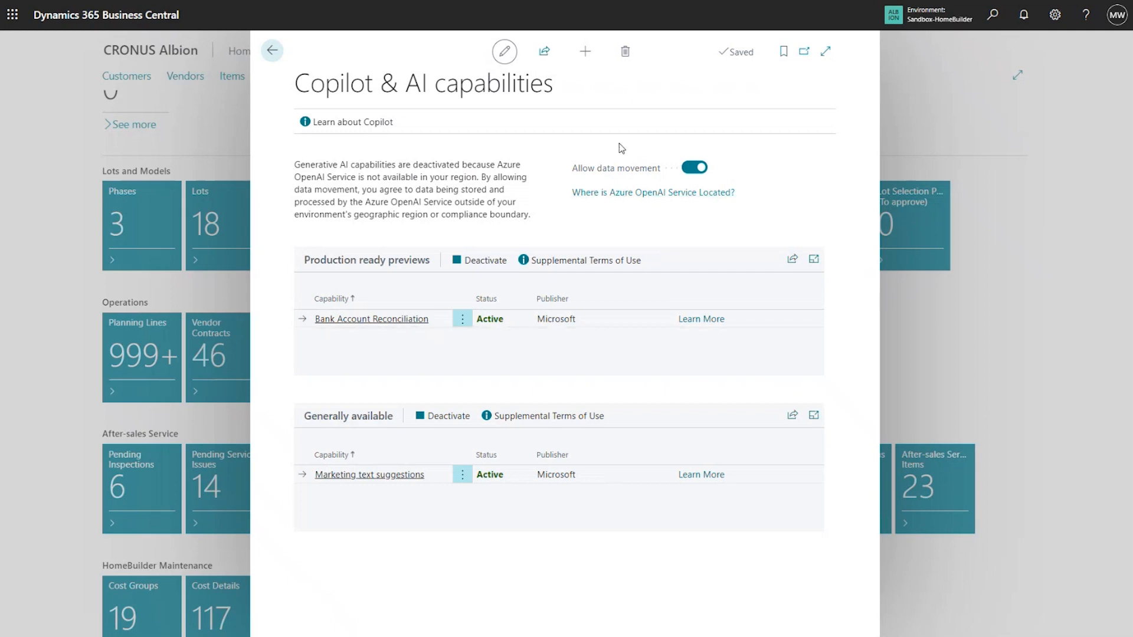
pyautogui.click(272, 51)
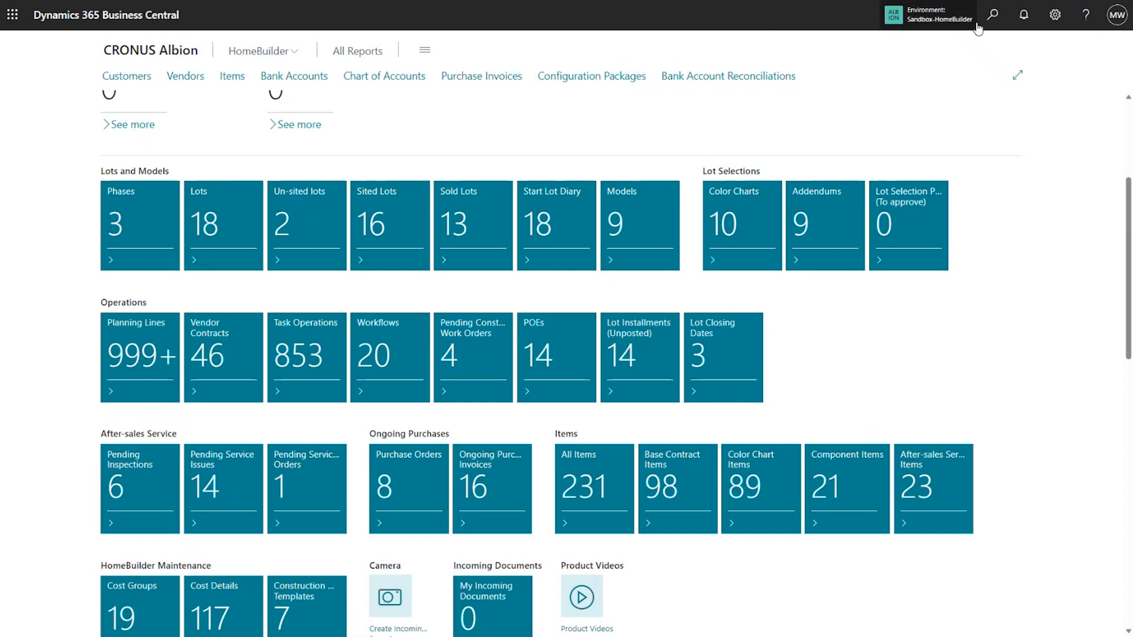
# Look up the bank account reconciliation with Copilot feature in Feature Management and check for which users it is enabled
pyautogui.click(992, 14)
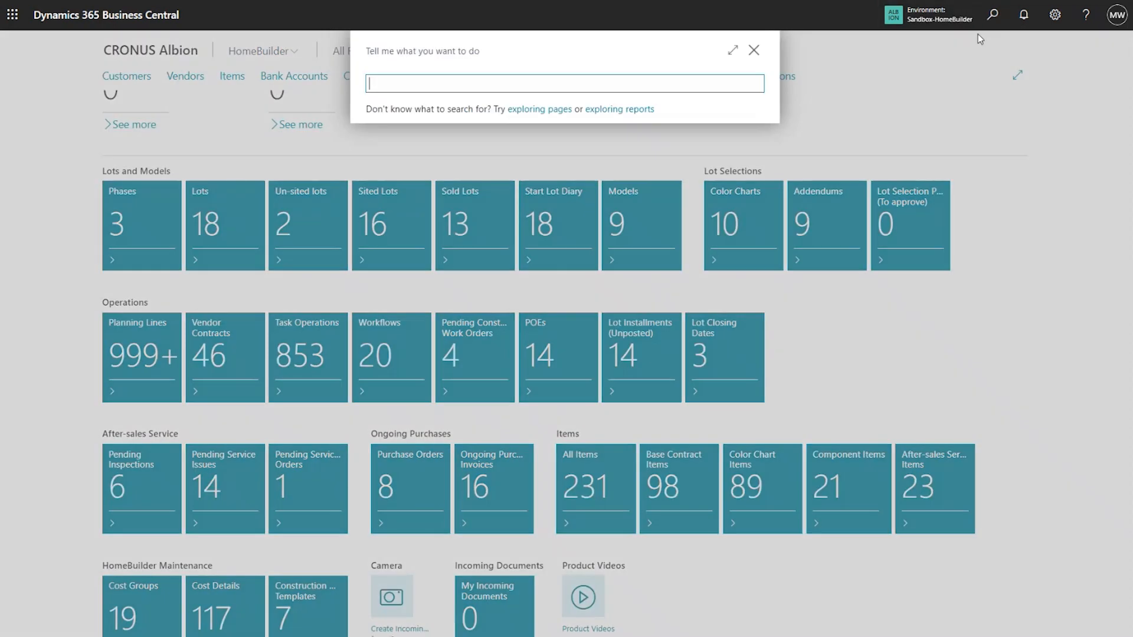
pyautogui.write('feature')
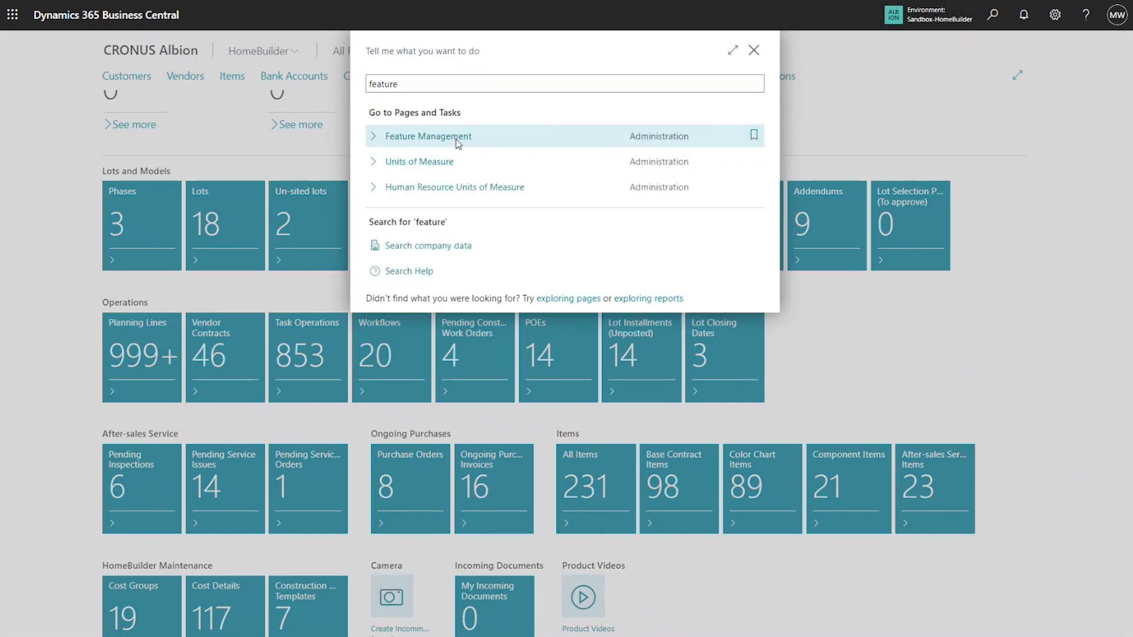
pyautogui.click(457, 144)
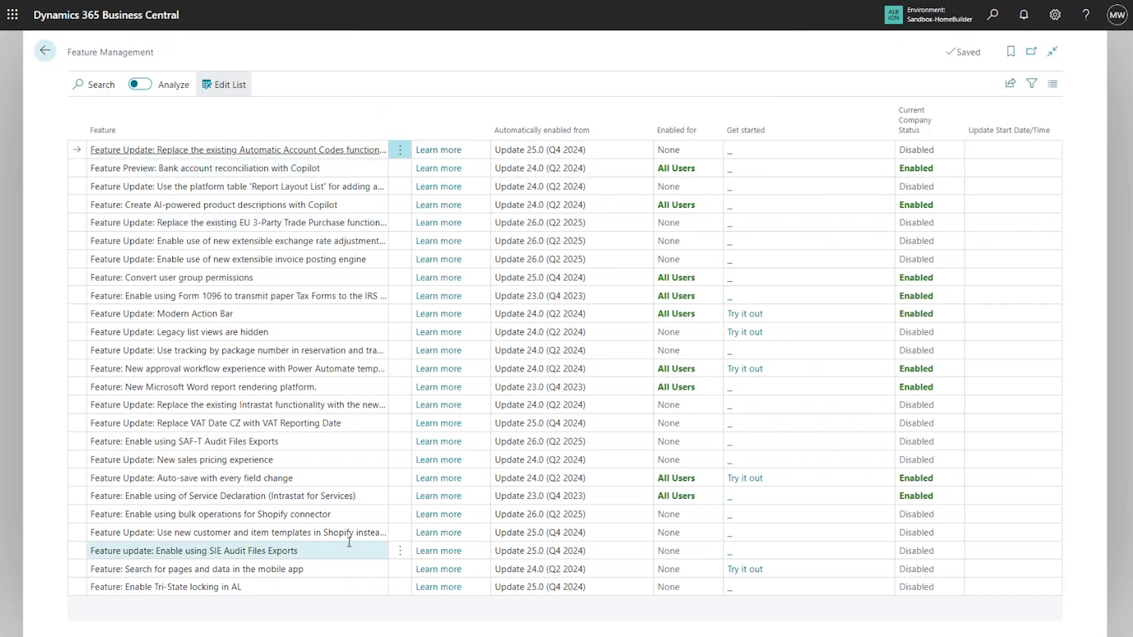
pyautogui.click(99, 84)
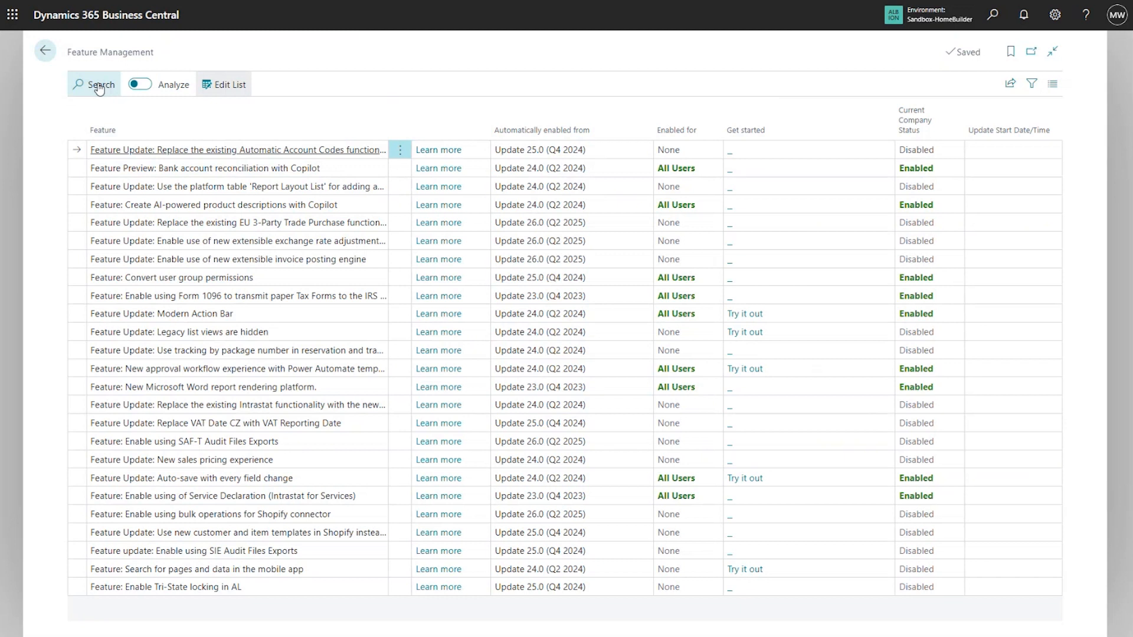
pyautogui.write('bank')
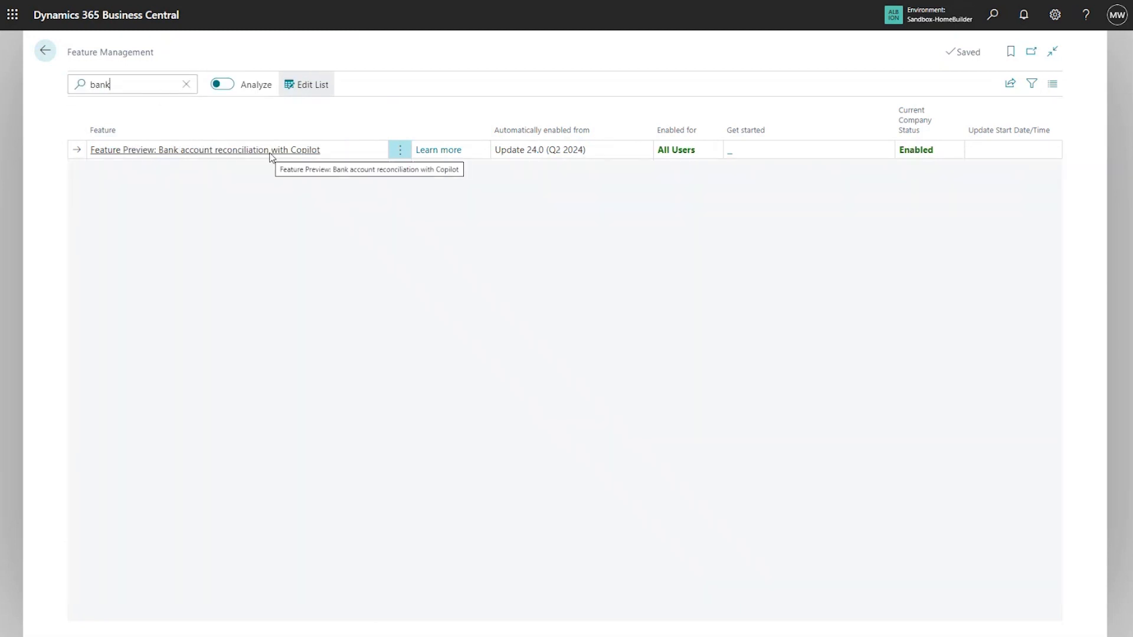
pyautogui.click(696, 155)
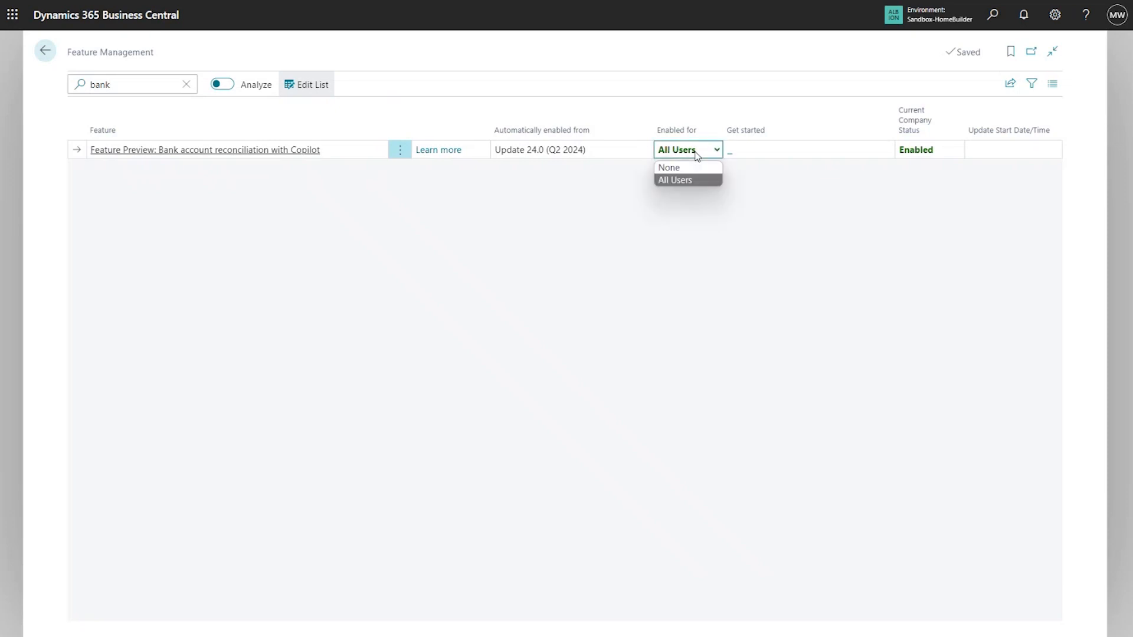
pyautogui.click(717, 151)
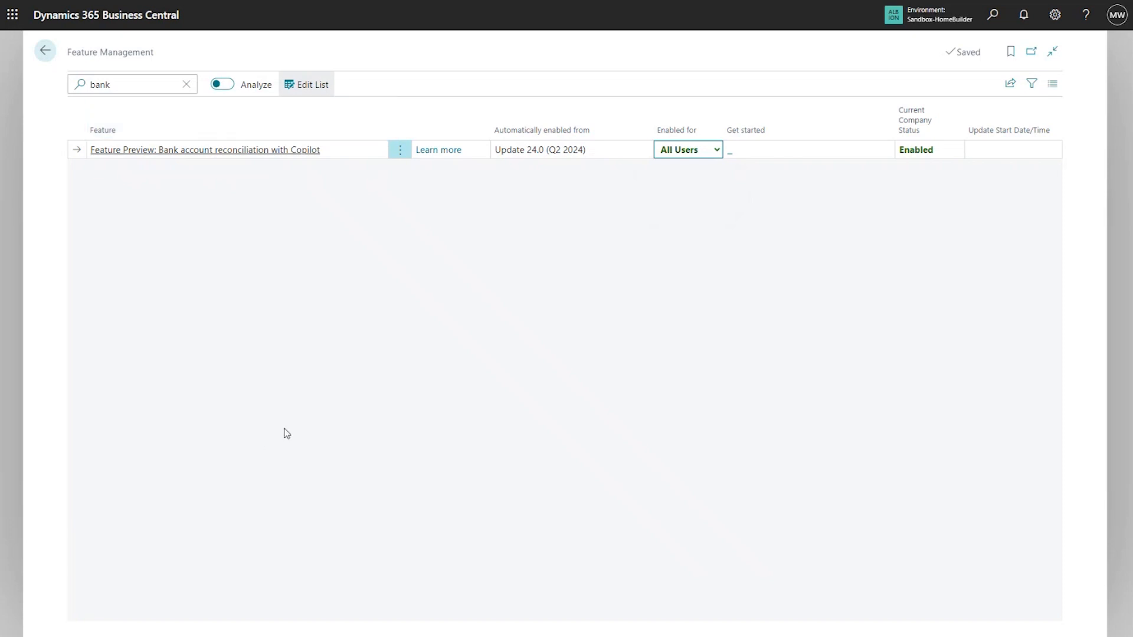
pyautogui.click(46, 52)
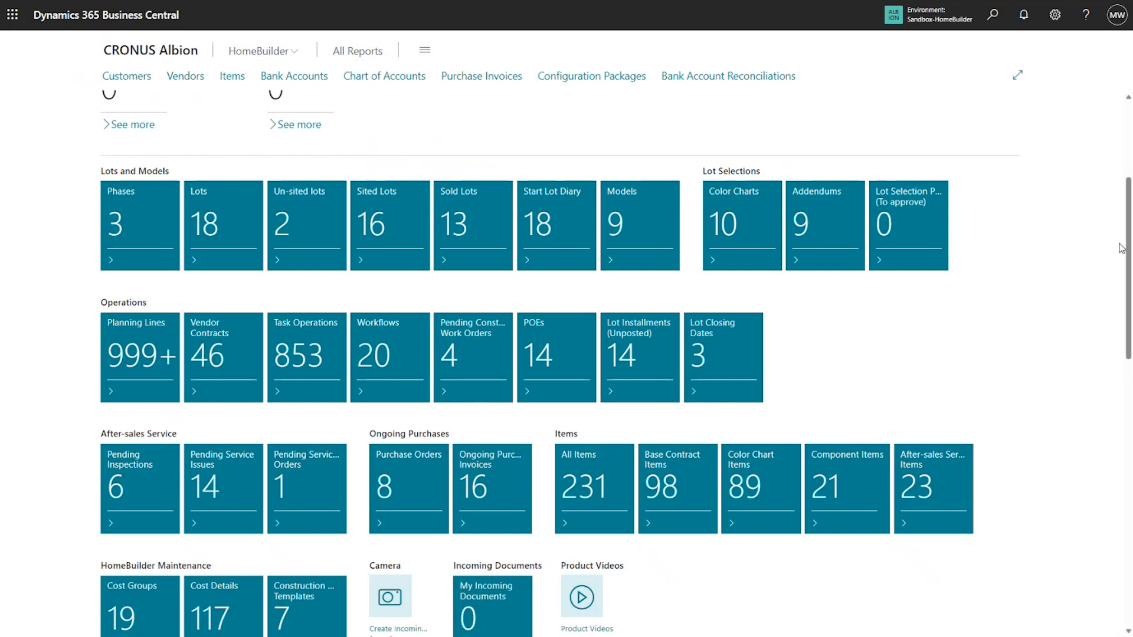
# Open Assisted Setup and start the guide for setting up a bank statement file import format
pyautogui.moveTo(1127, 241); pyautogui.dragTo(1127, 247)
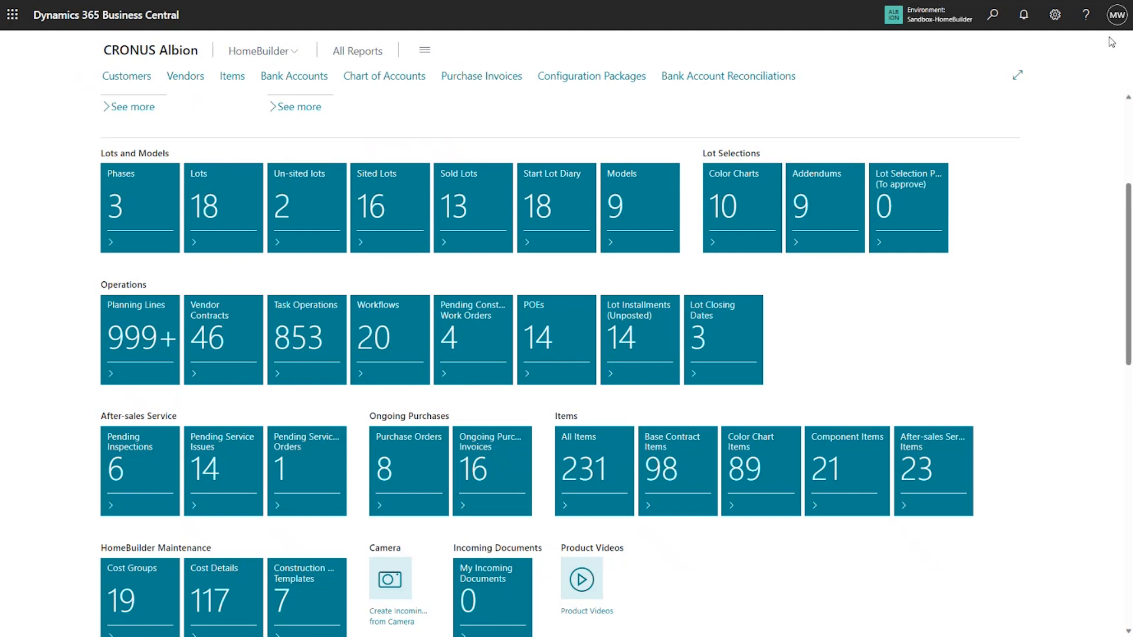
pyautogui.click(992, 15)
pyautogui.write('assist')
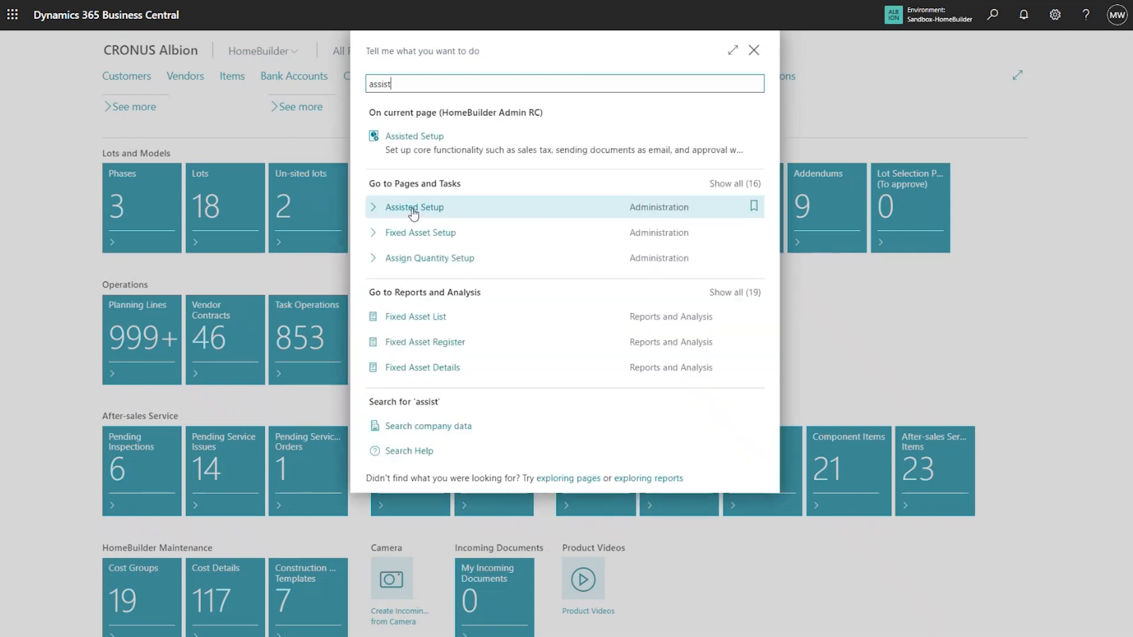
pyautogui.click(413, 210)
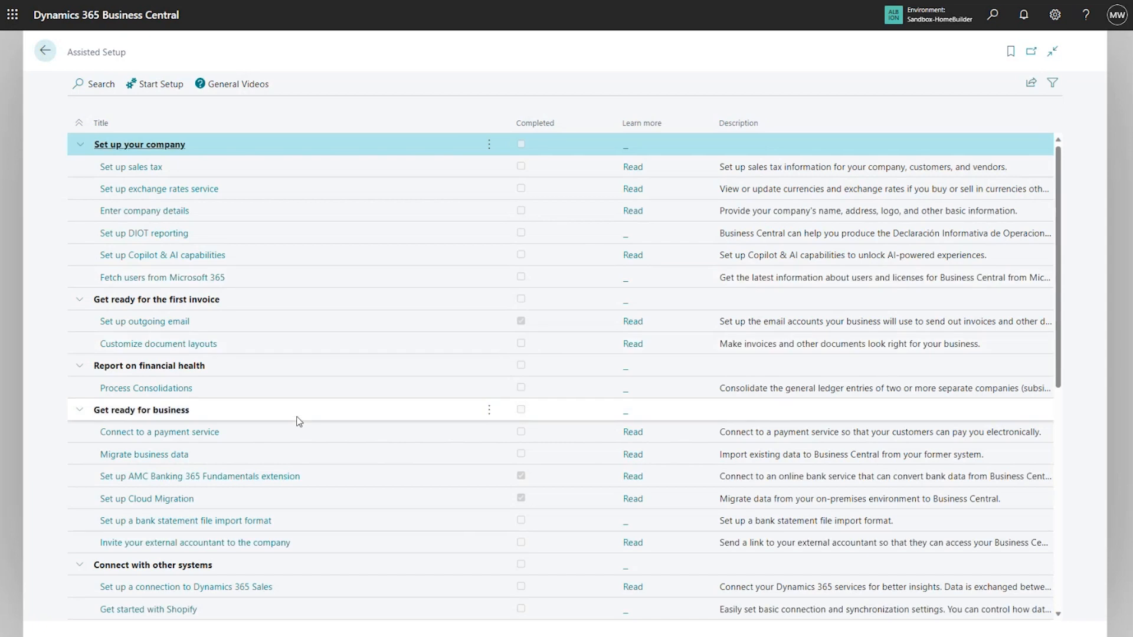
pyautogui.scroll(-4, 332, 427)
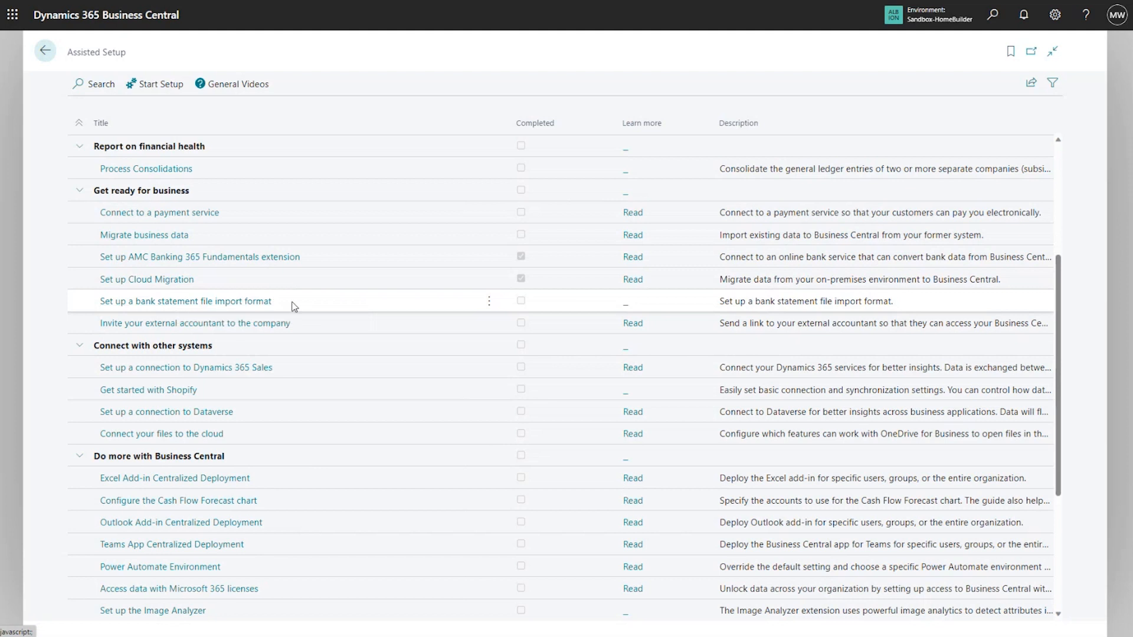
pyautogui.click(256, 304)
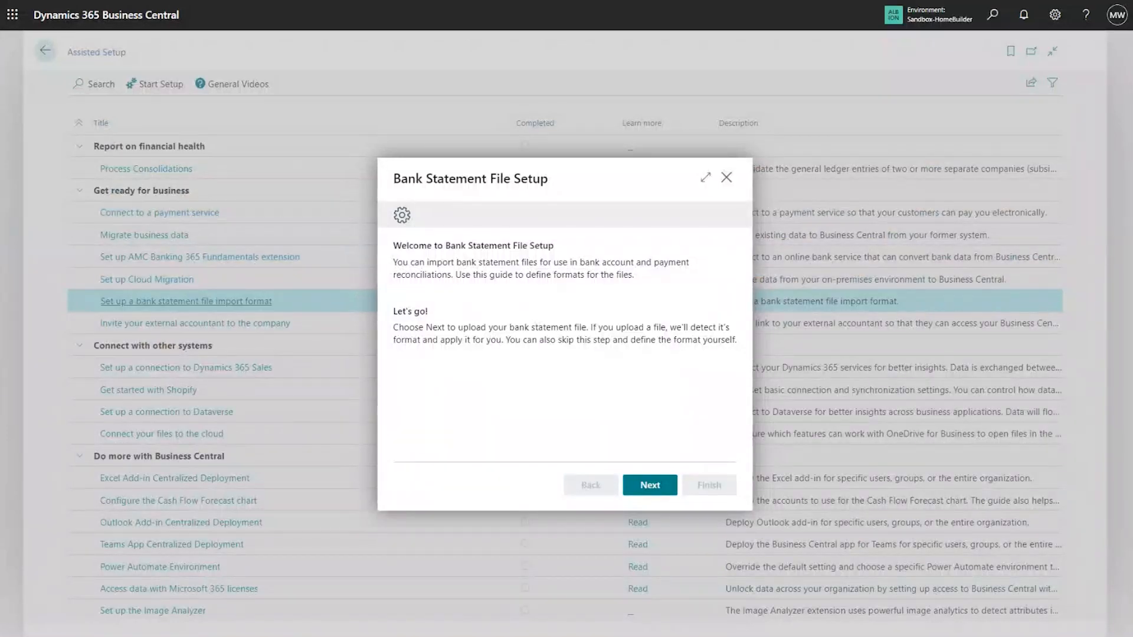
# Review the bank statement CSV in Notepad++, and upload Bank Rec Semi Automated Text File Test 2 to the Bank Statement File Setup guide
pyautogui.moveTo(1, 219); pyautogui.dragTo(500, 101)
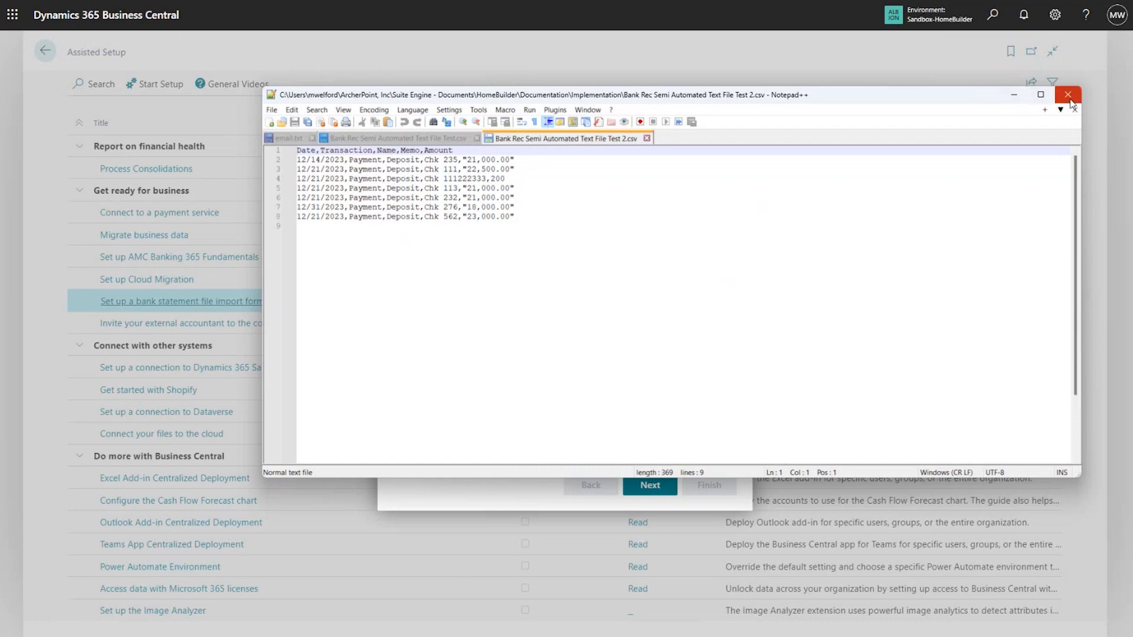
pyautogui.moveTo(764, 99); pyautogui.dragTo(0, 125)
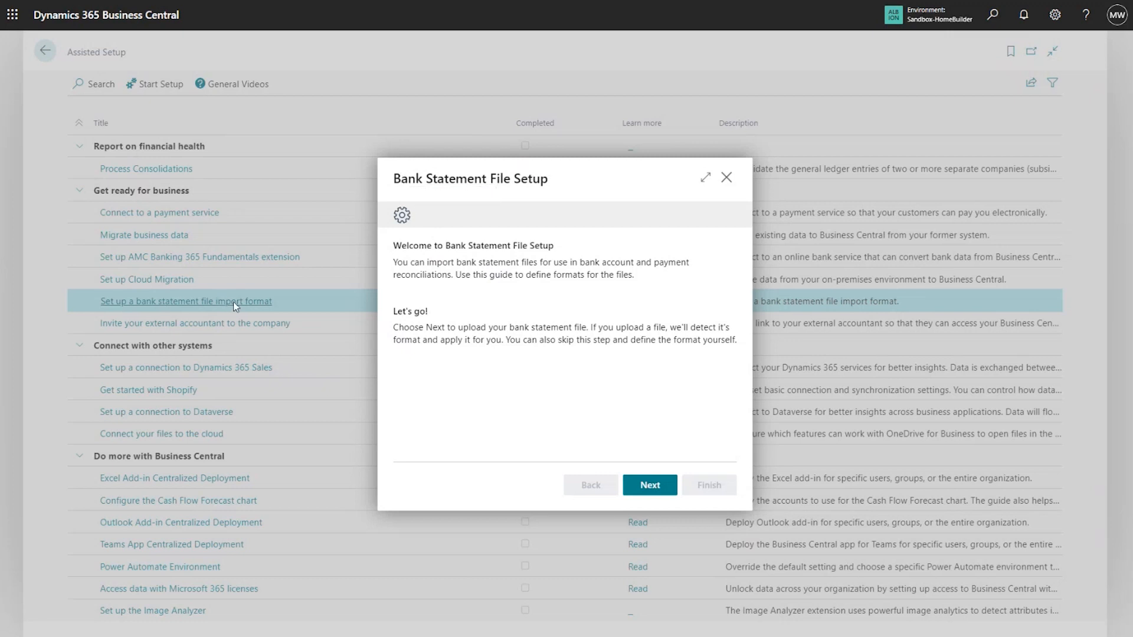
pyautogui.click(651, 484)
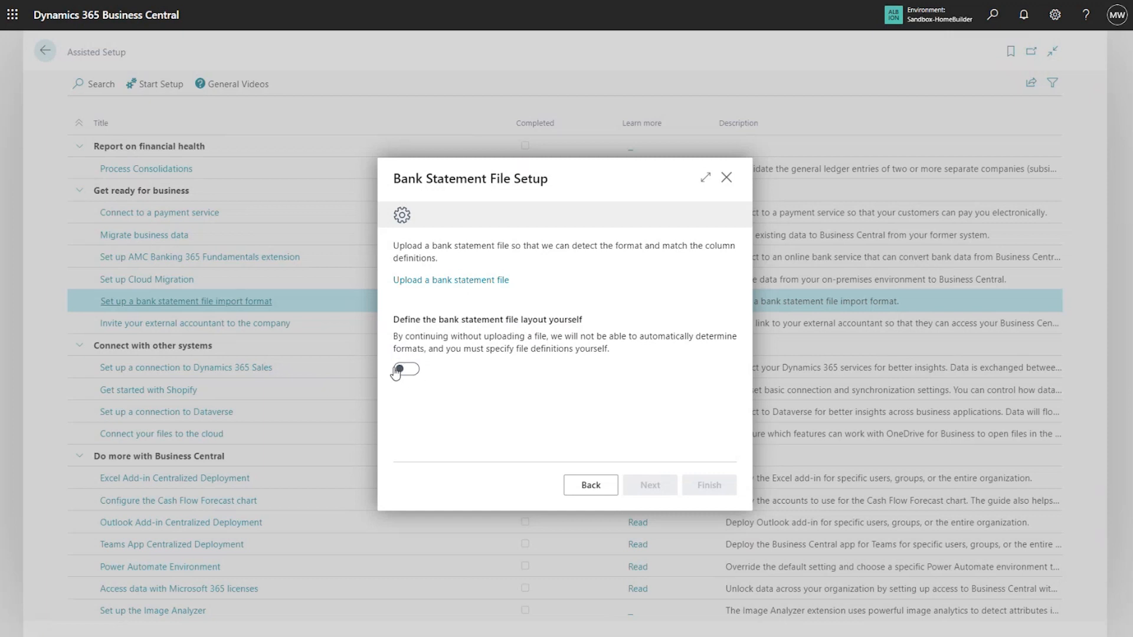
pyautogui.click(461, 280)
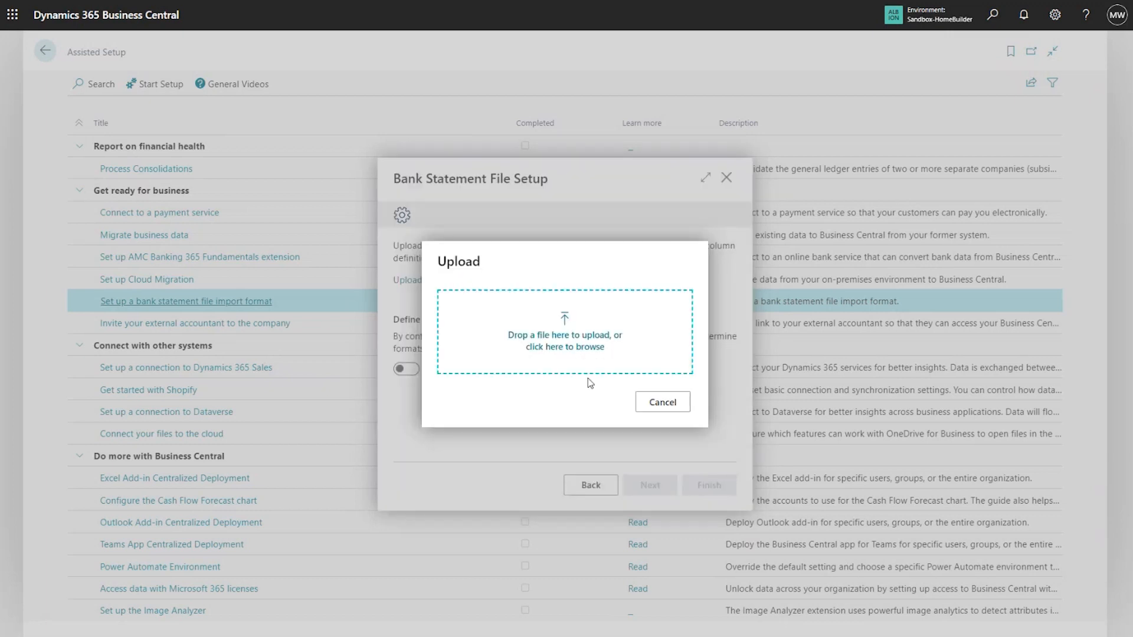
pyautogui.click(577, 348)
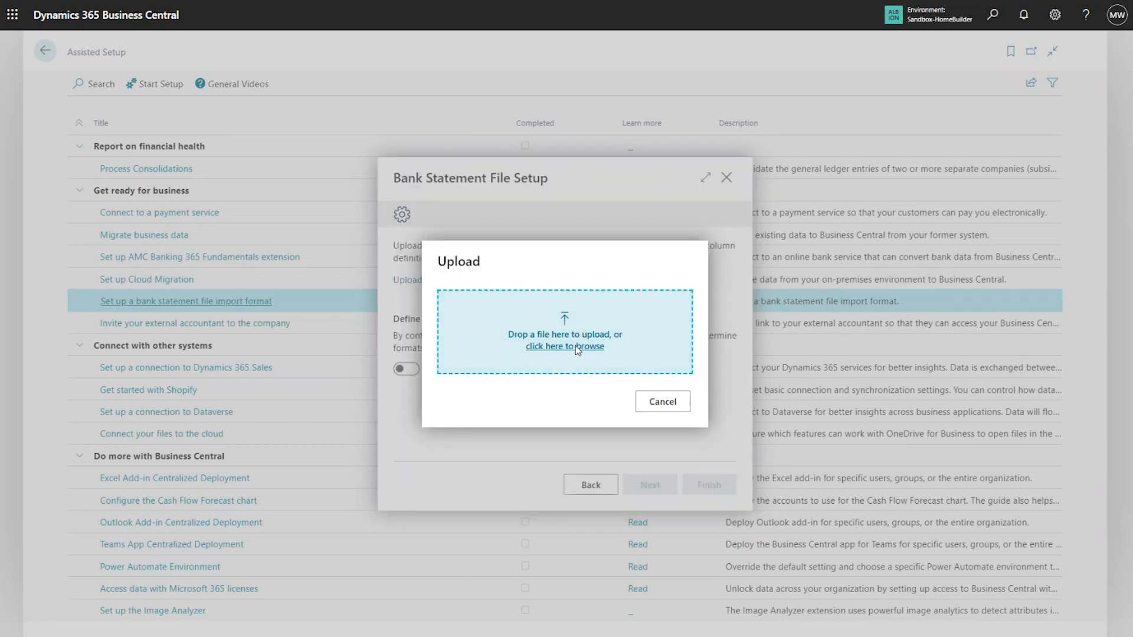
pyautogui.click(306, 120)
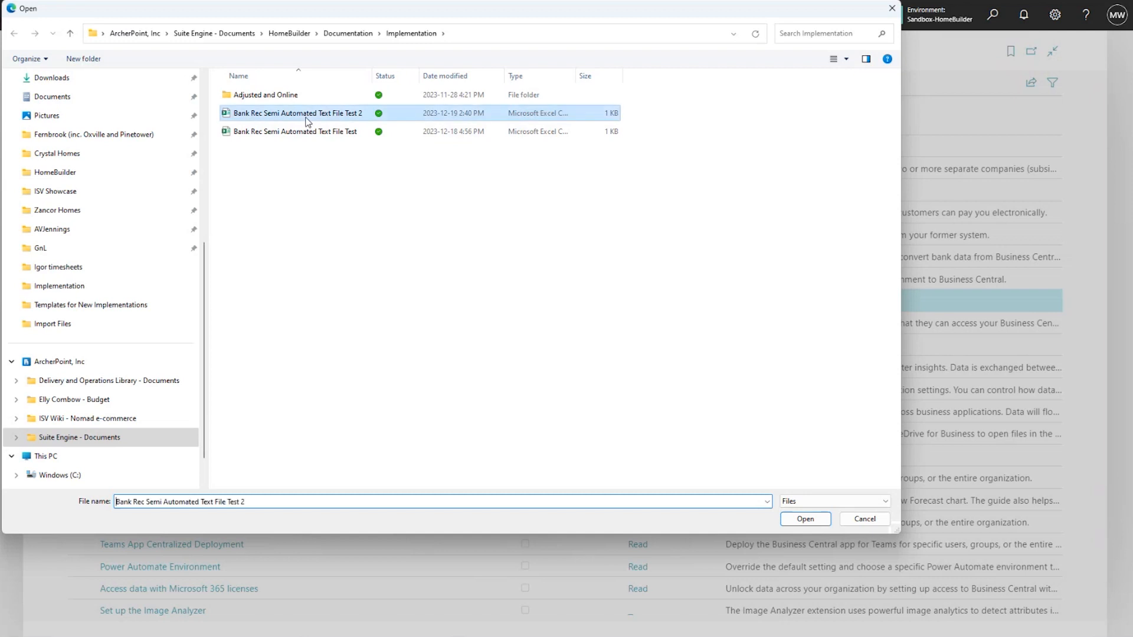
pyautogui.click(795, 519)
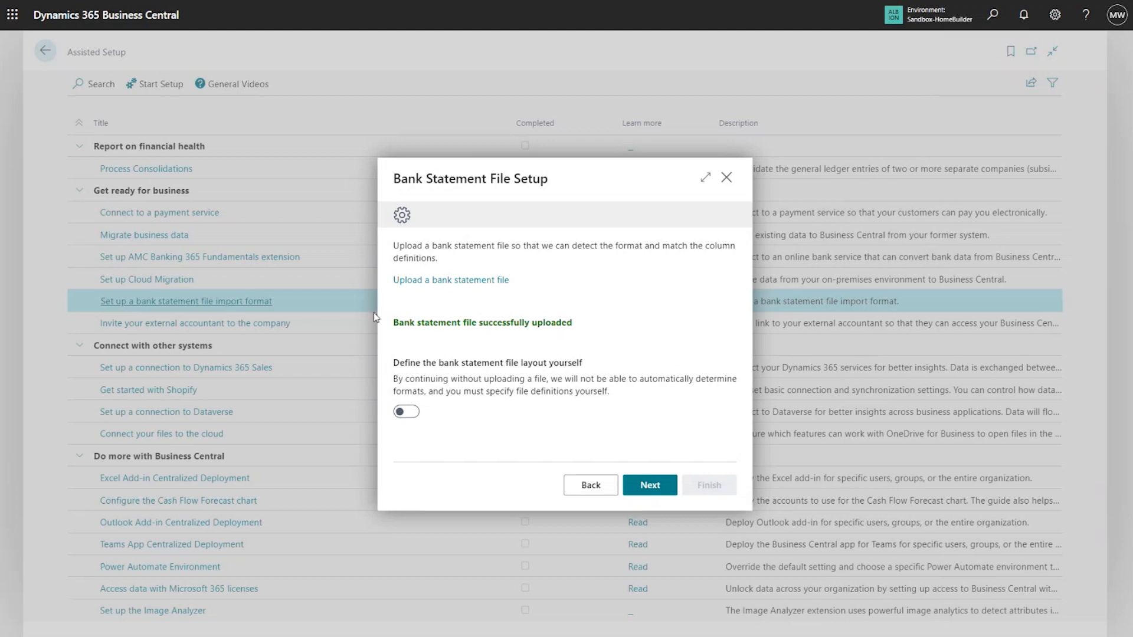
# Accept 1 header line to skip, the comma column separator, 5 columns and the CRLF line separator
pyautogui.click(655, 489)
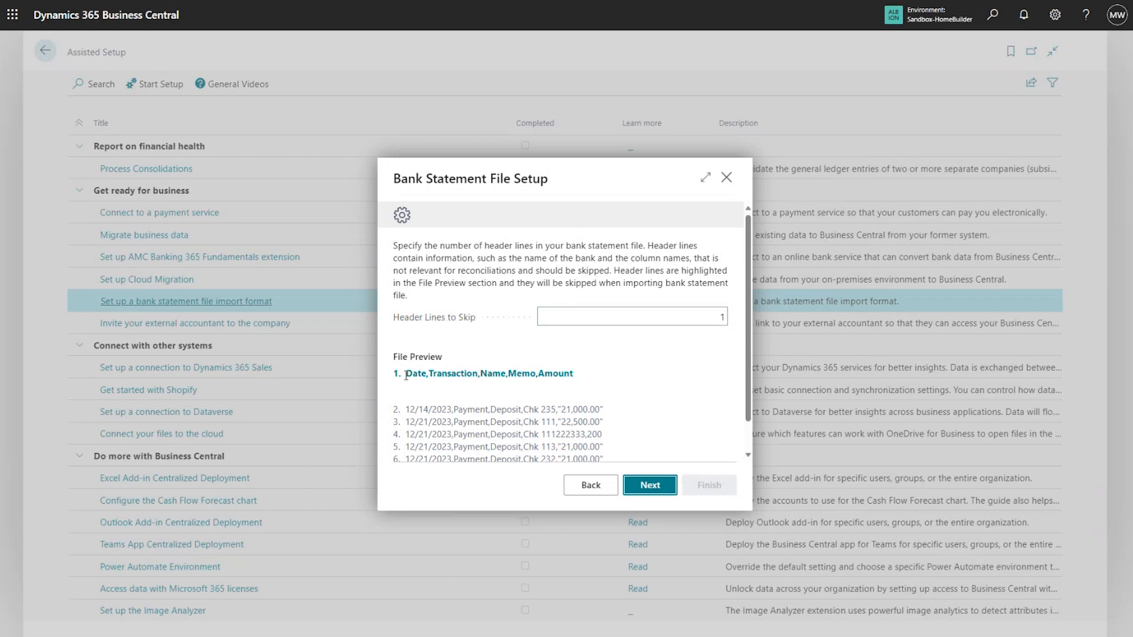
pyautogui.click(663, 491)
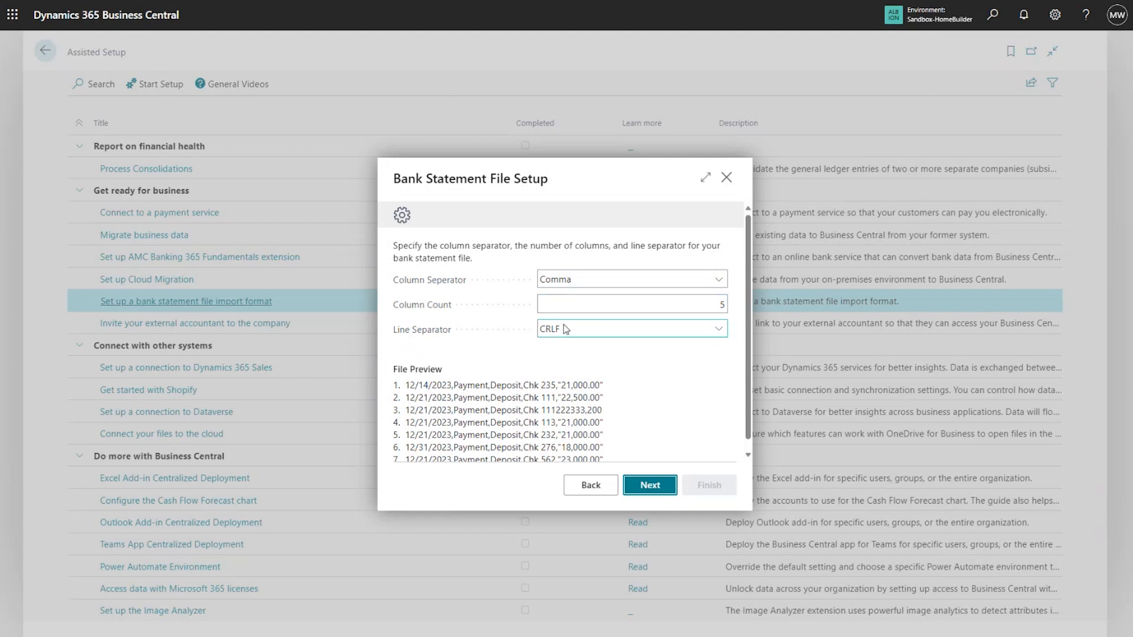
pyautogui.click(664, 487)
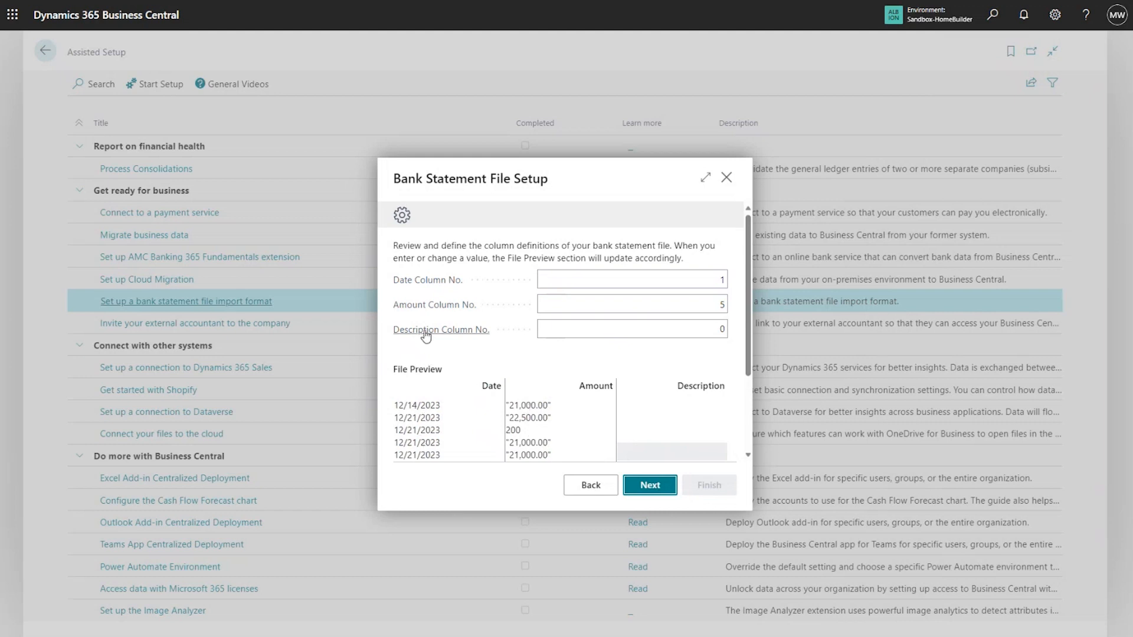
# Set the description column number to 4 and accept the MM/dd/yyyy date format for the bank statement file
pyautogui.moveTo(426, 337)
pyautogui.click(698, 326)
pyautogui.click(705, 329)
pyautogui.write('4')
pyautogui.press('Tab')
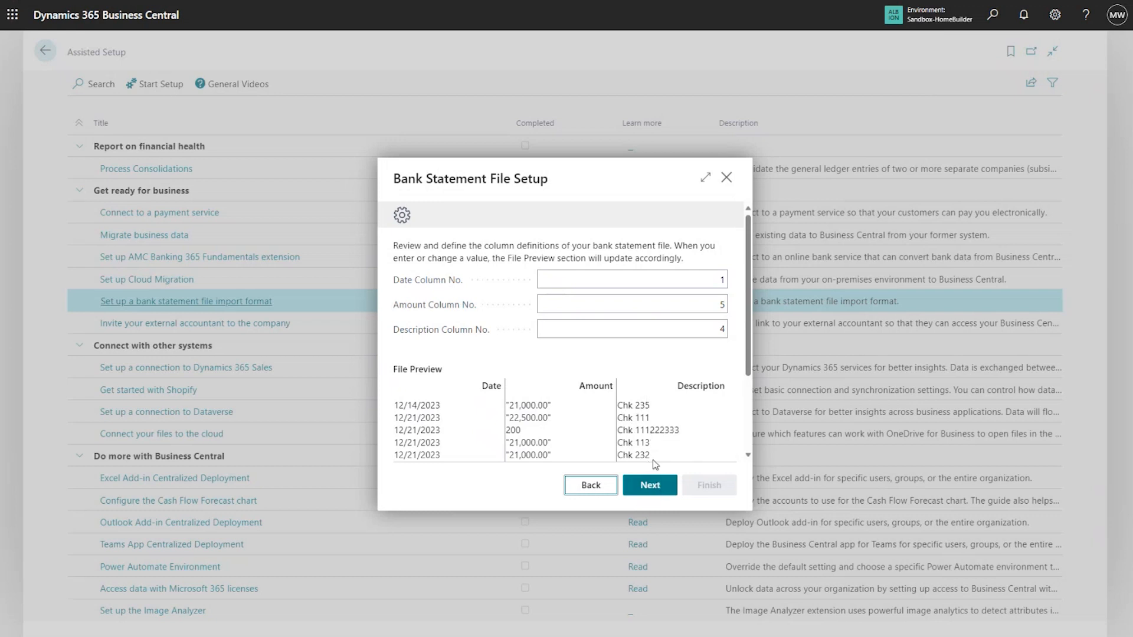
pyautogui.click(716, 334)
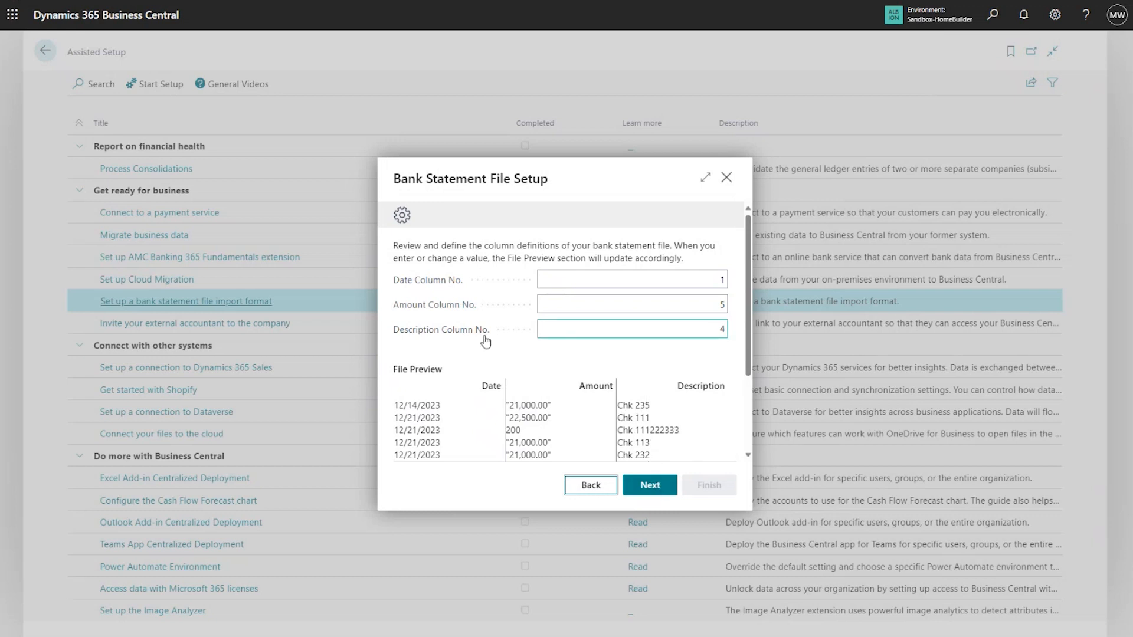
pyautogui.click(652, 489)
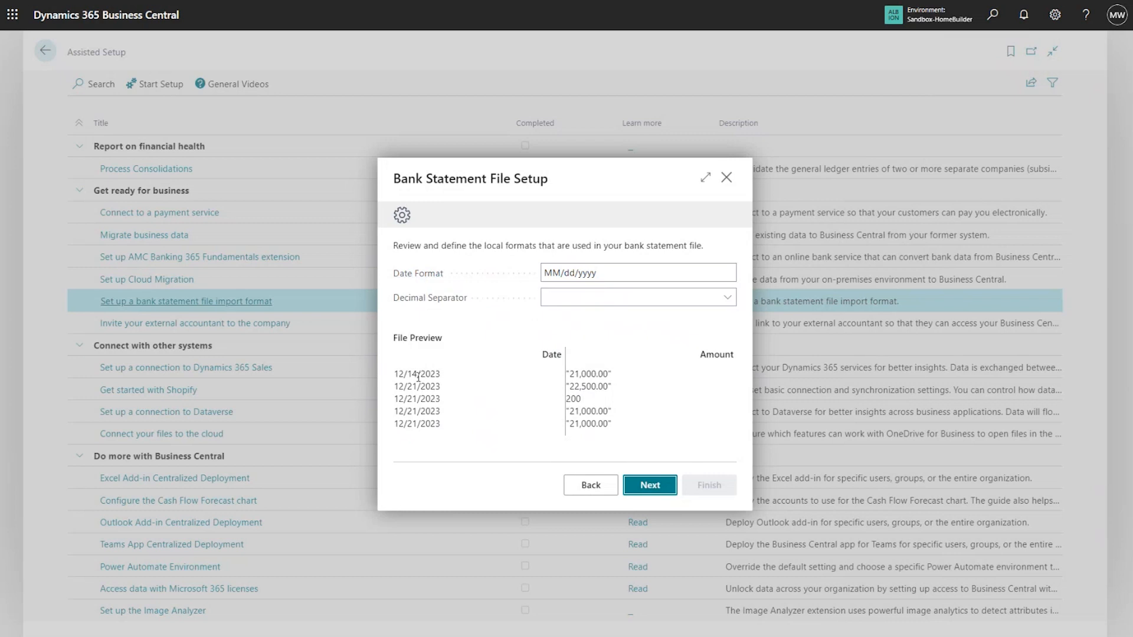
pyautogui.click(551, 274)
pyautogui.click(654, 489)
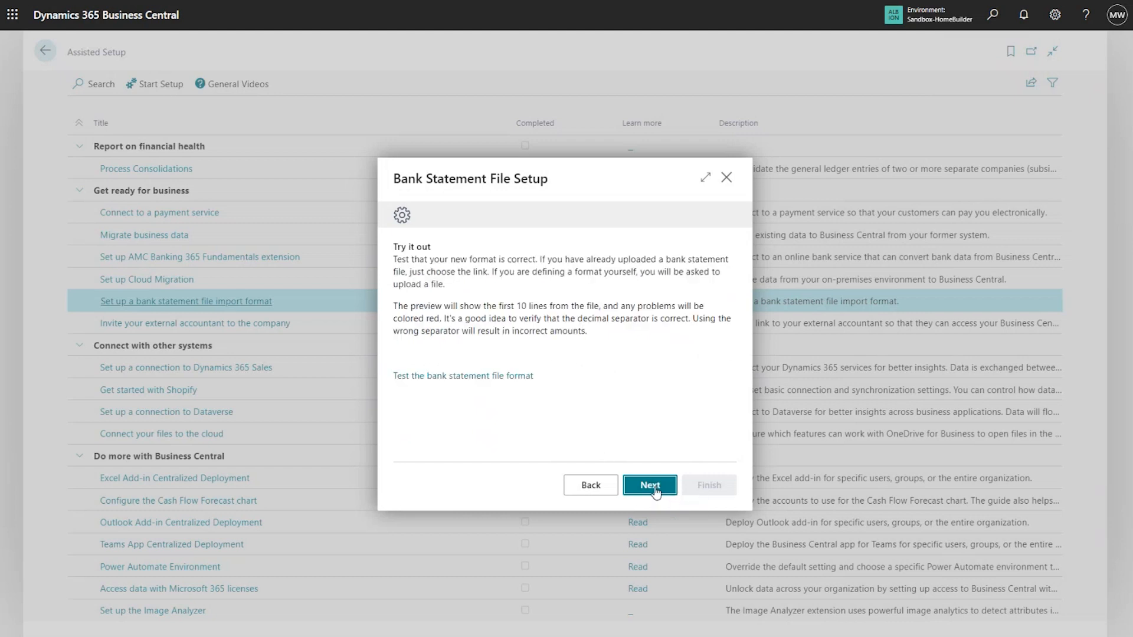
# Test the bank statement file format in the import preview, and continue to the guide's final page
pyautogui.click(453, 377)
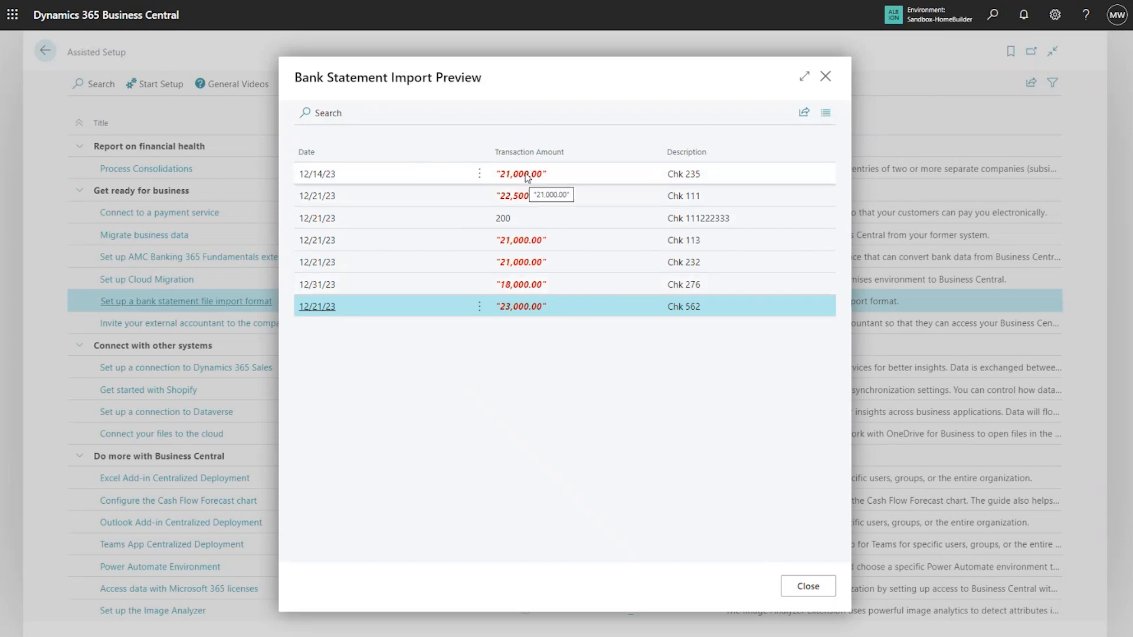
pyautogui.click(808, 585)
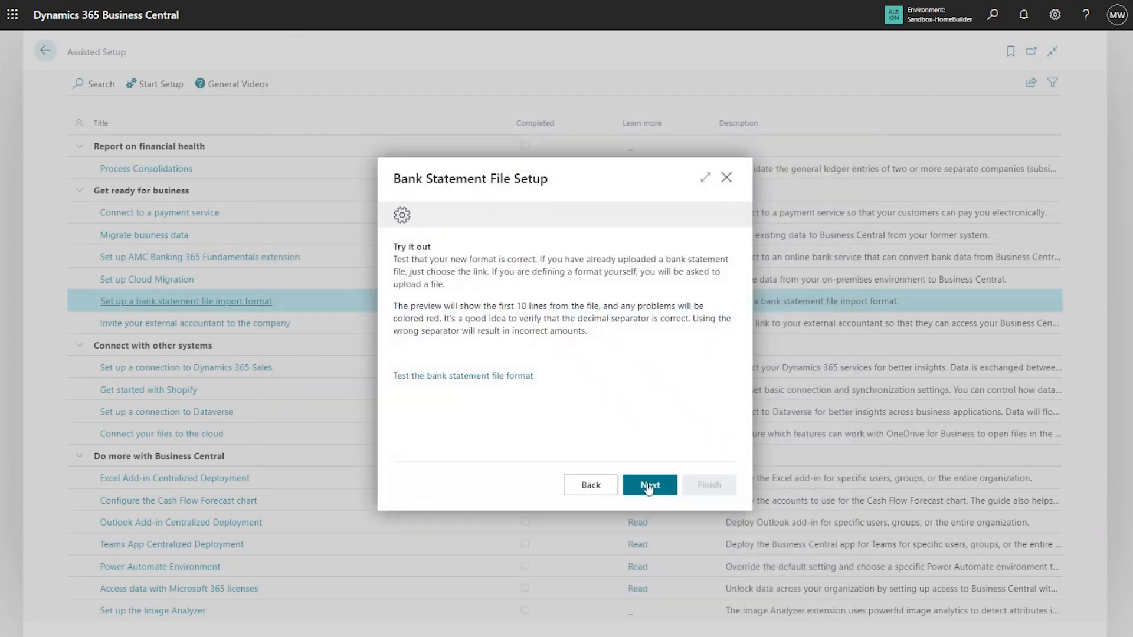
pyautogui.click(648, 415)
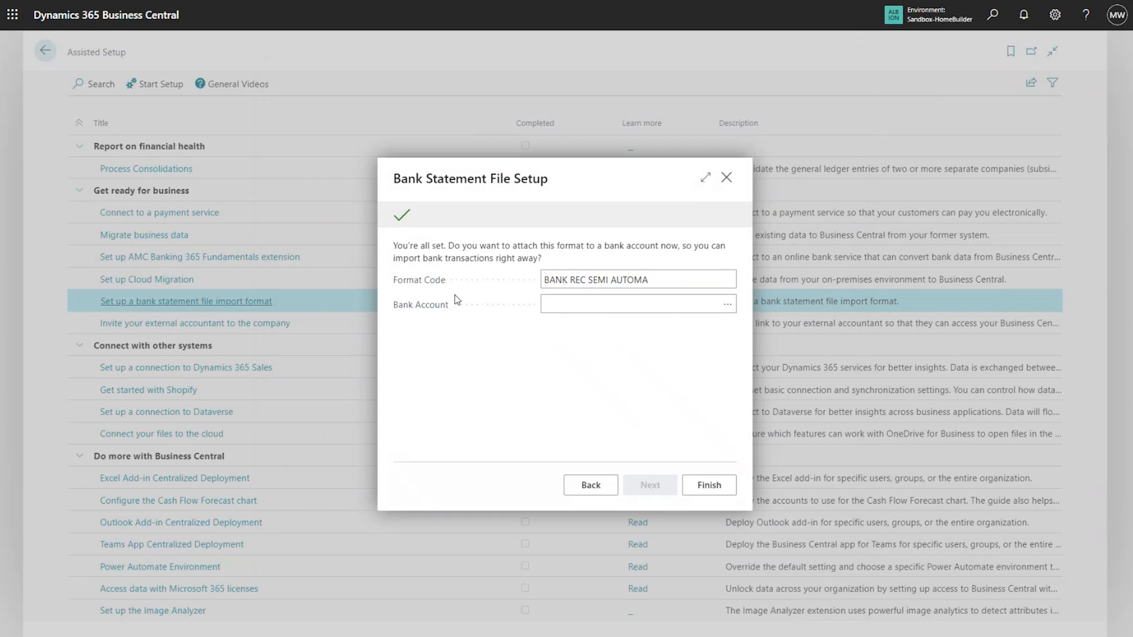
# Attach the import format to bank account CBC, overwriting its existing format, set the format code to CBC-MANUAL, and finish the guide
pyautogui.click(659, 279)
pyautogui.tripleClick(659, 280)
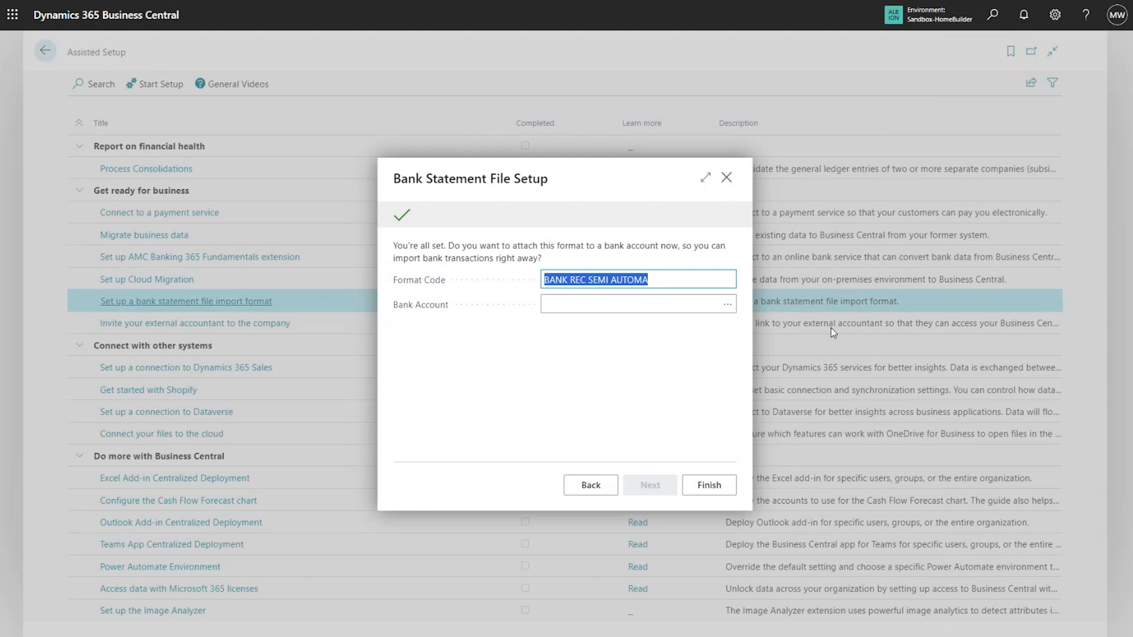
pyautogui.click(727, 305)
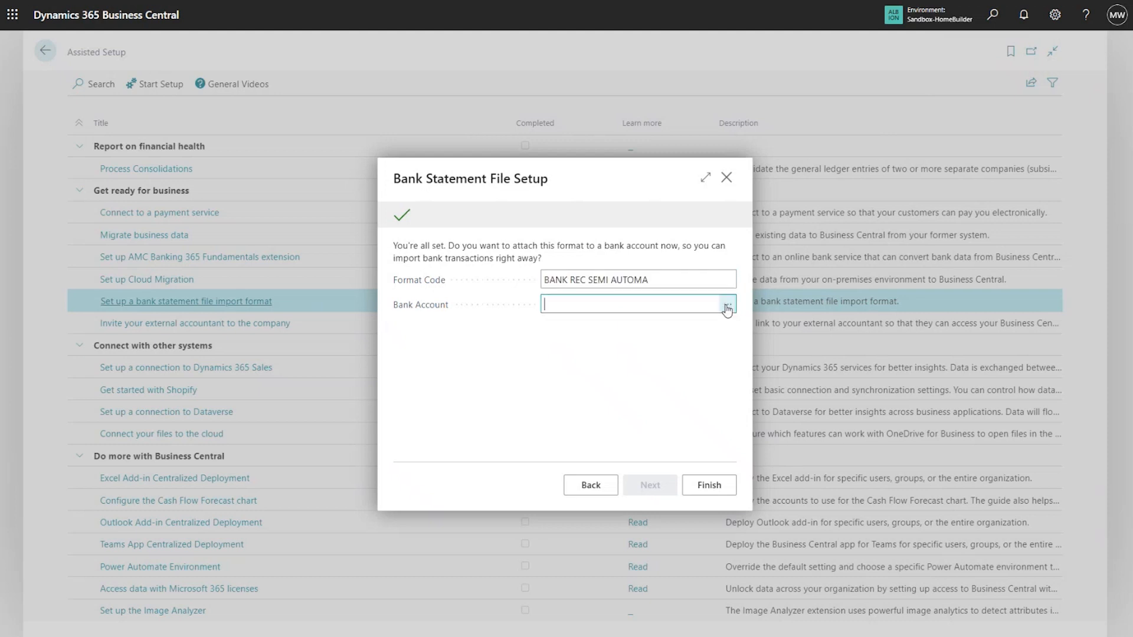
pyautogui.click(728, 307)
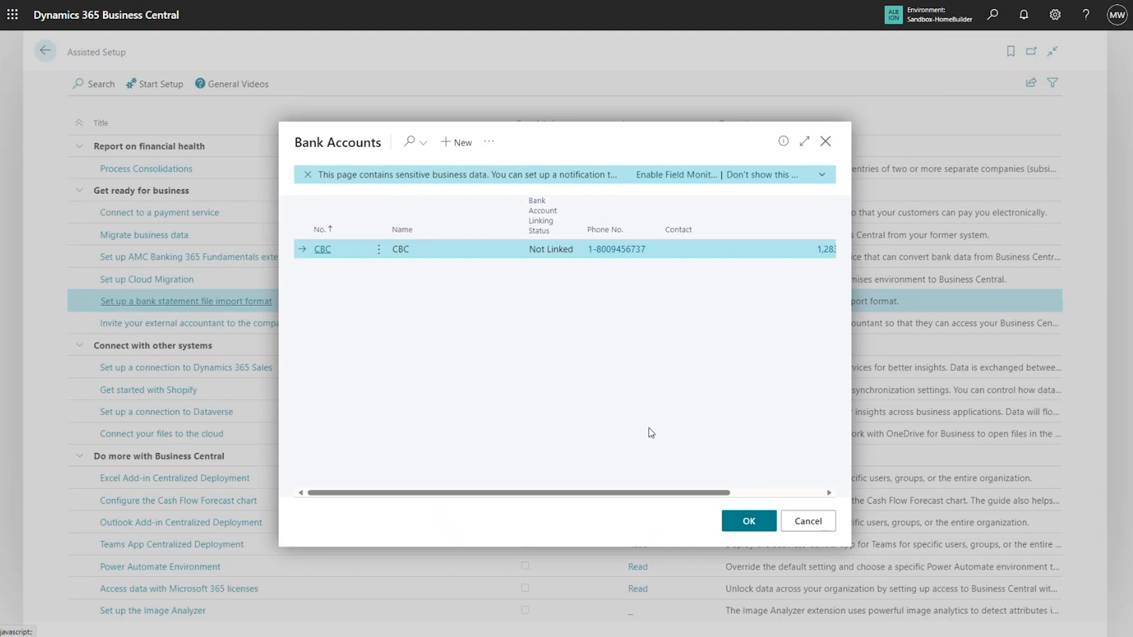
pyautogui.click(749, 521)
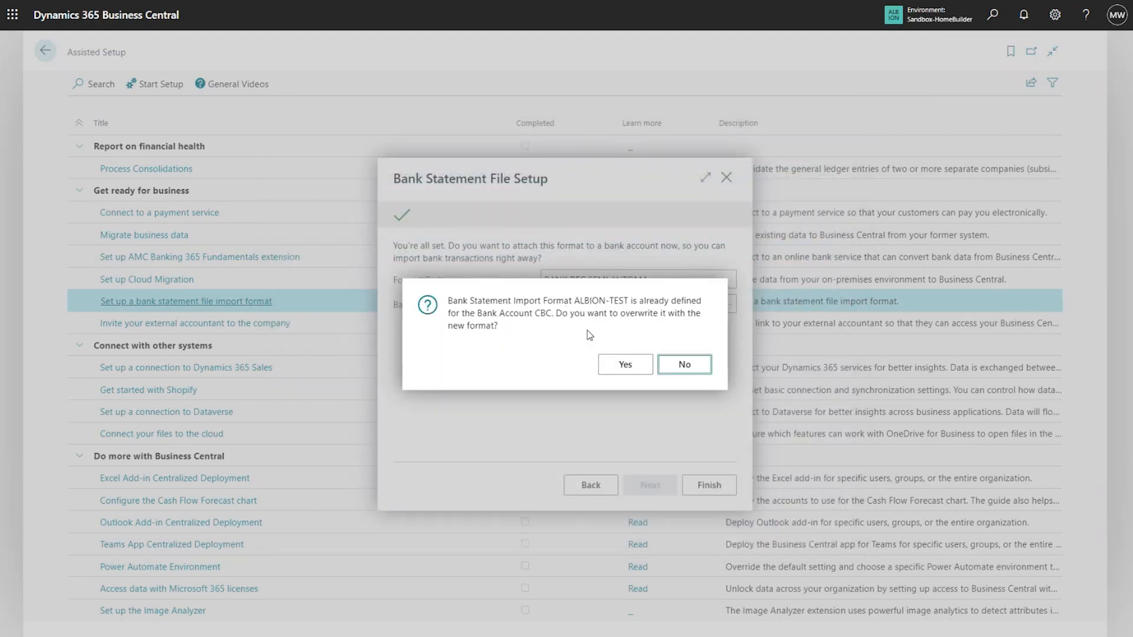
pyautogui.click(621, 371)
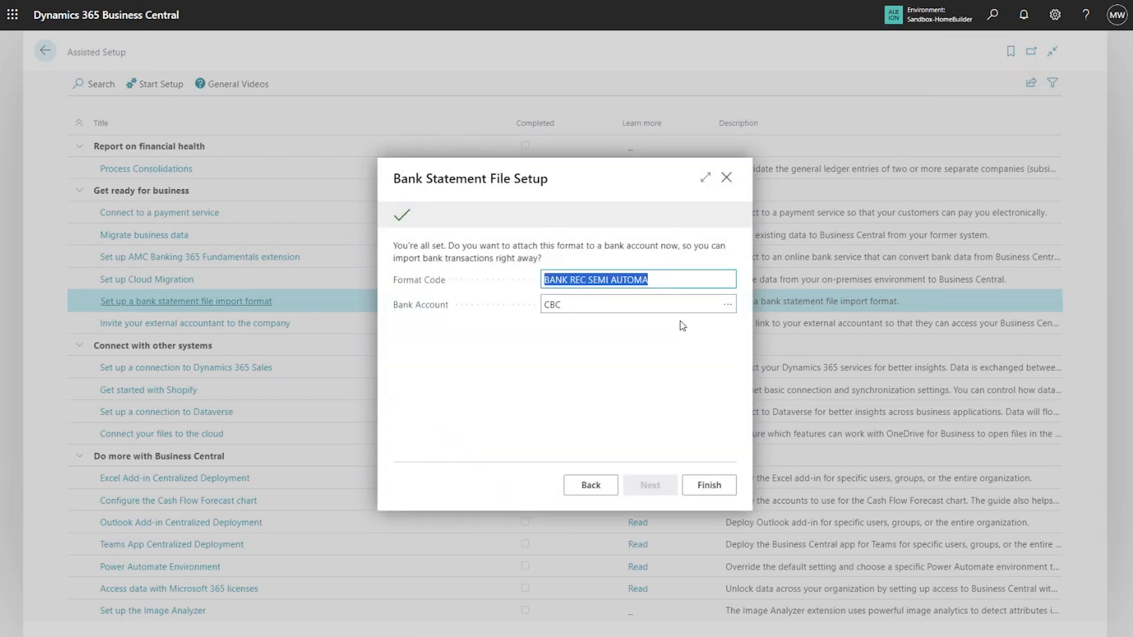
pyautogui.write('CBC-MANUAL')
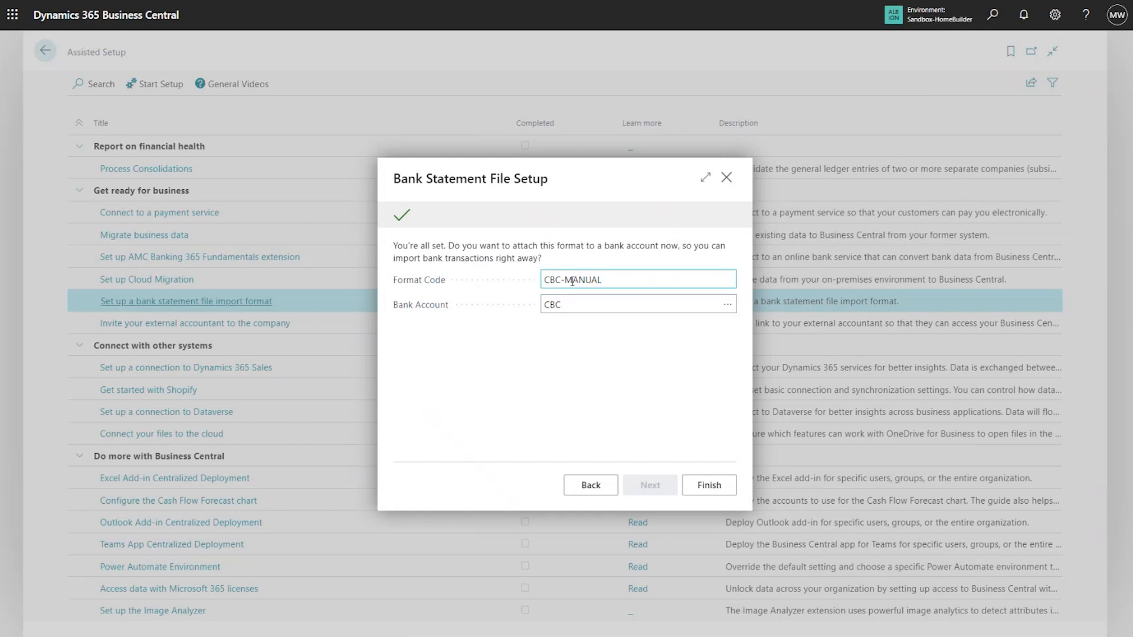
pyautogui.click(709, 486)
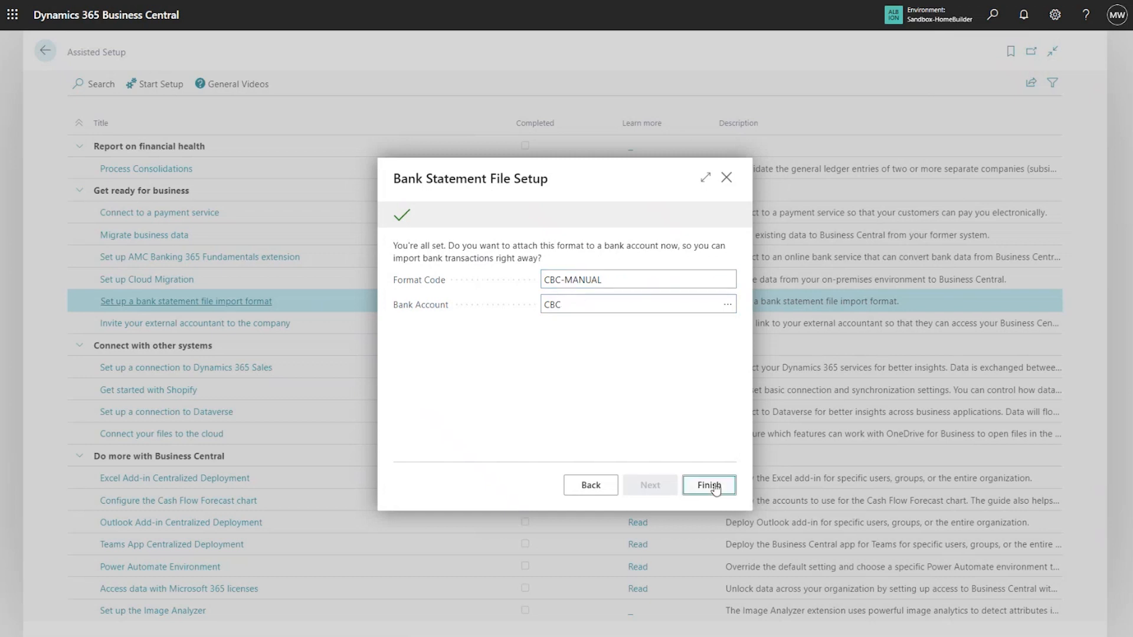
# Leave Assisted Setup and open the Bank Account Reconciliations list
pyautogui.click(46, 53)
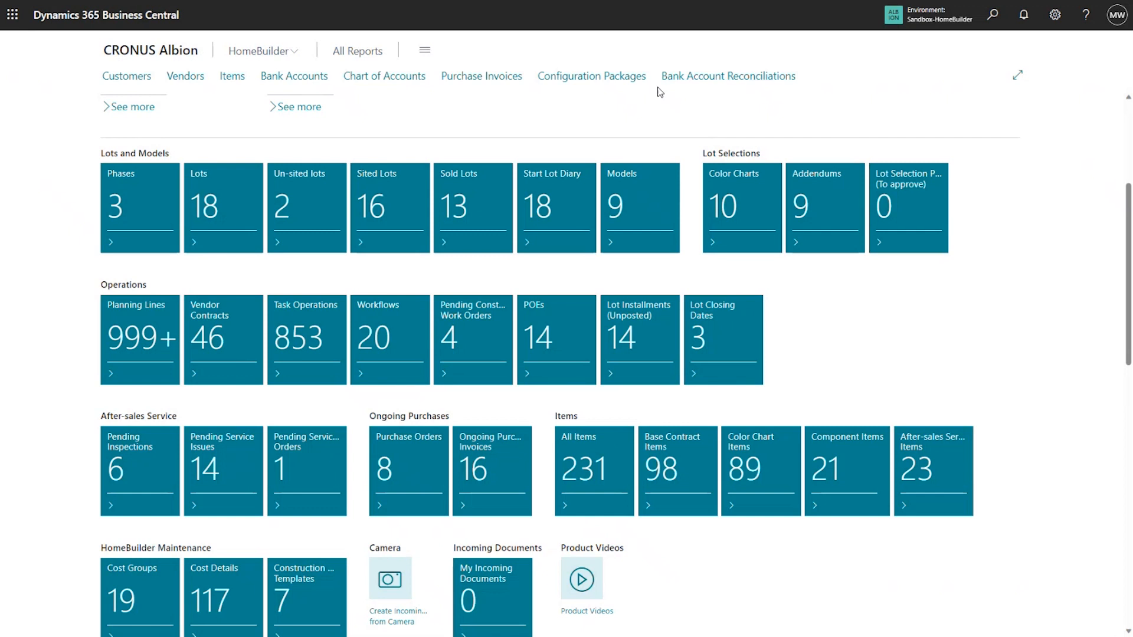
pyautogui.click(716, 83)
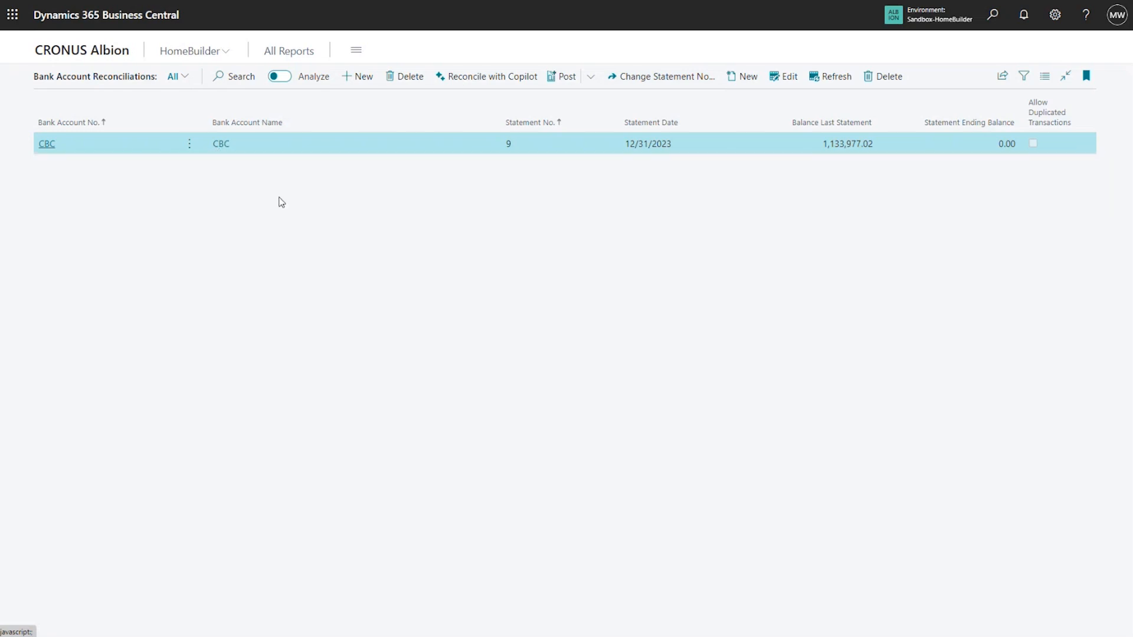
# Try to reconcile CBC statement 9 with Copilot from its reconciliation card, and return to the list
pyautogui.click(785, 77)
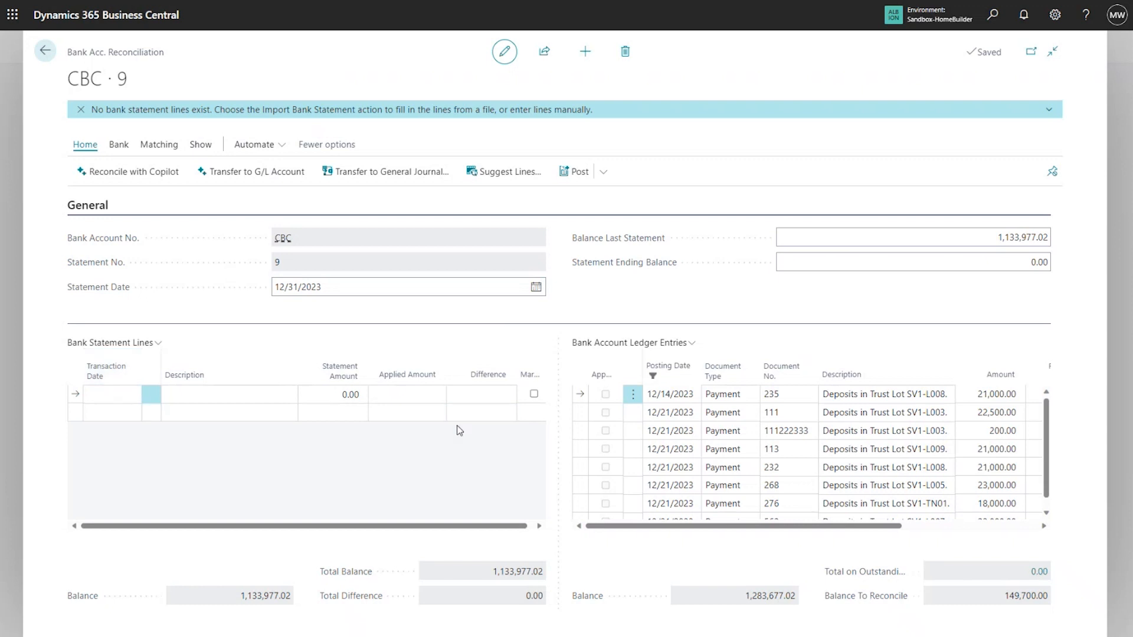
pyautogui.click(111, 178)
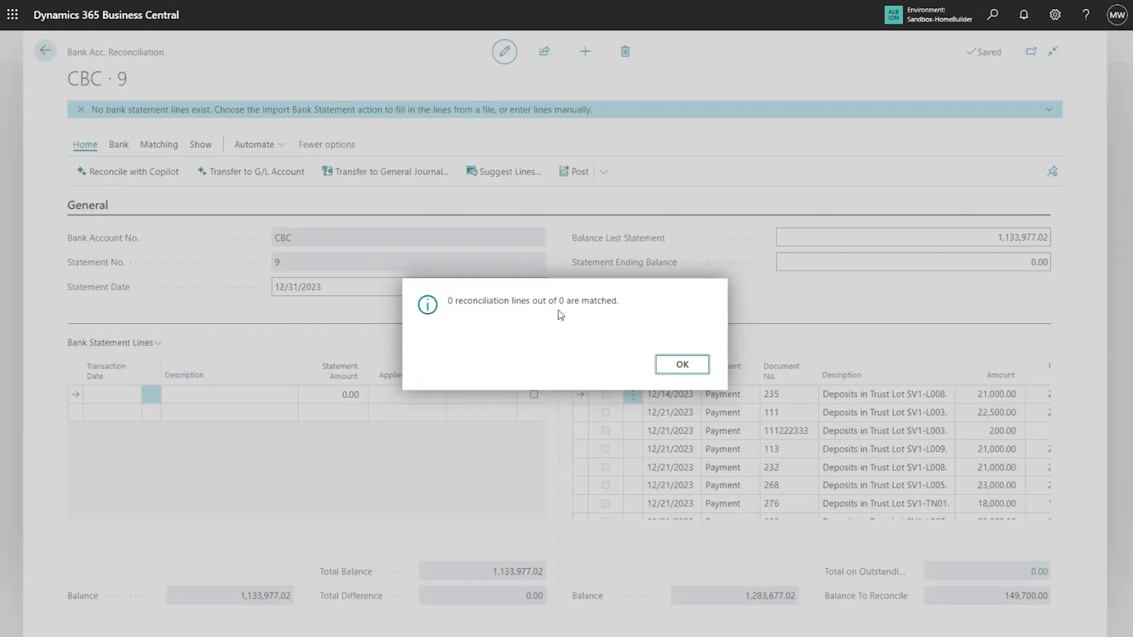
pyautogui.click(700, 370)
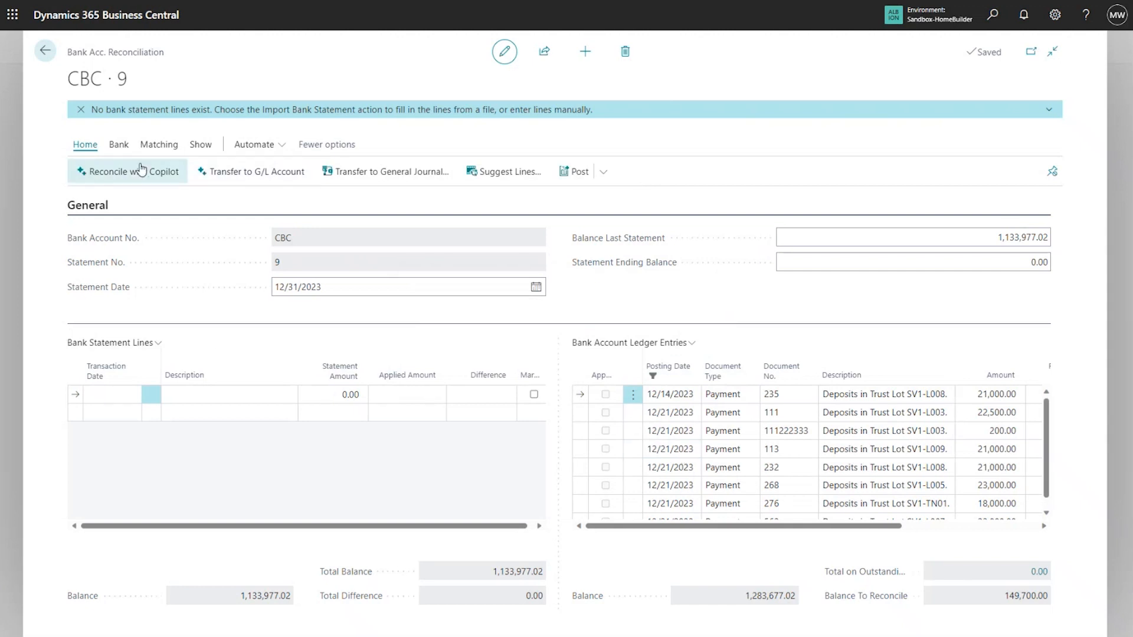
pyautogui.click(45, 51)
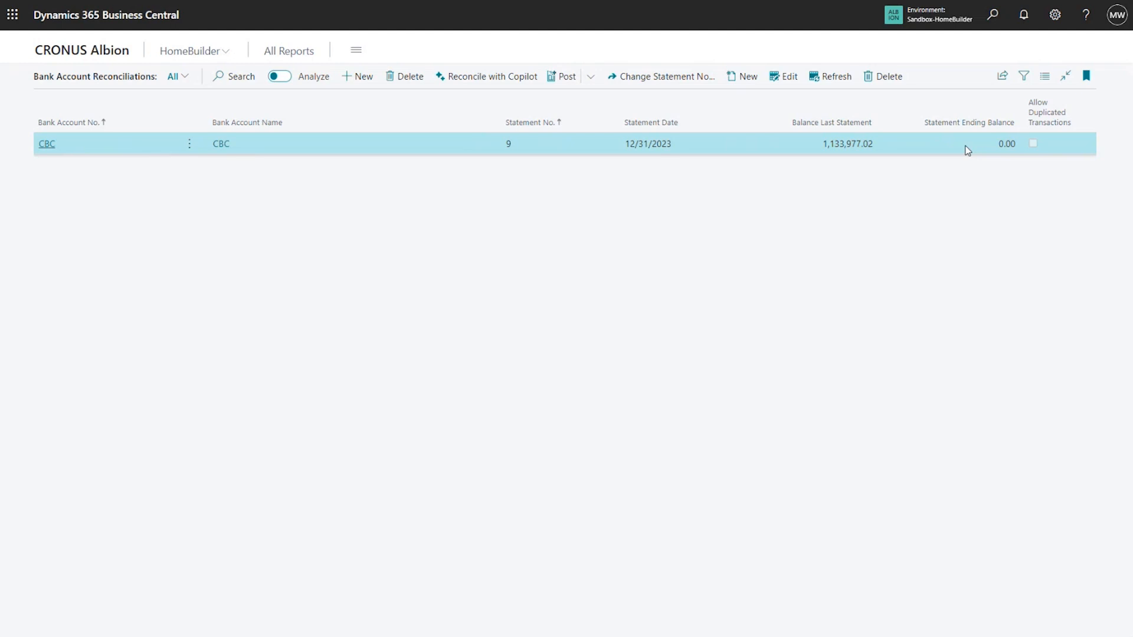
# Start Reconcile with Copilot for bank account CBC and import transaction data from Bank Rec Semi Automated Text File Test 2
pyautogui.click(484, 81)
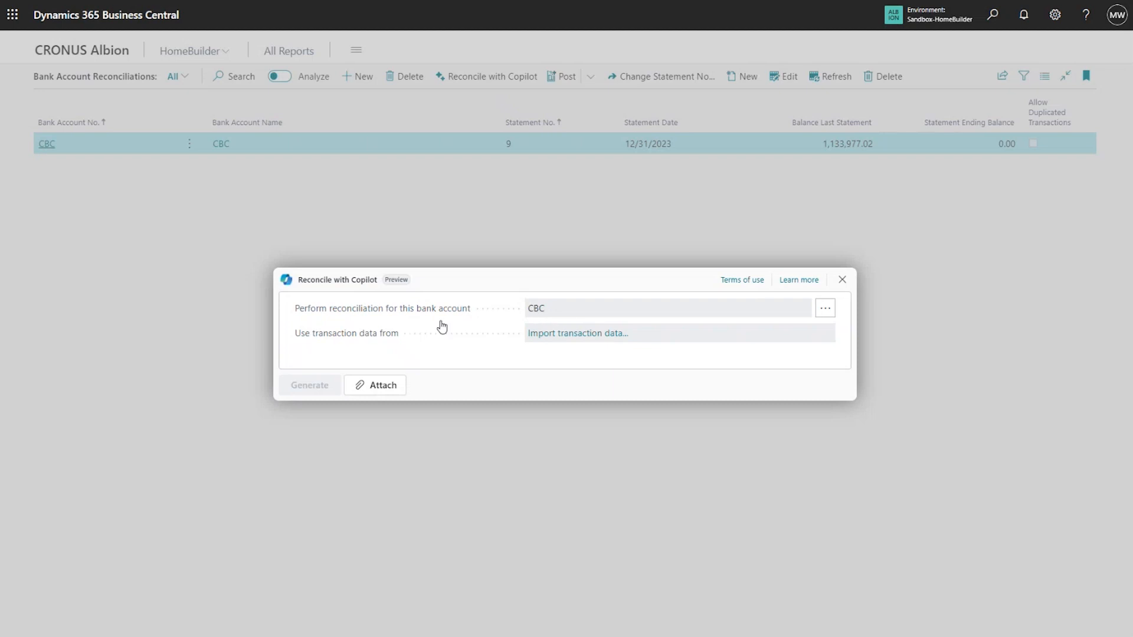
pyautogui.moveTo(327, 342)
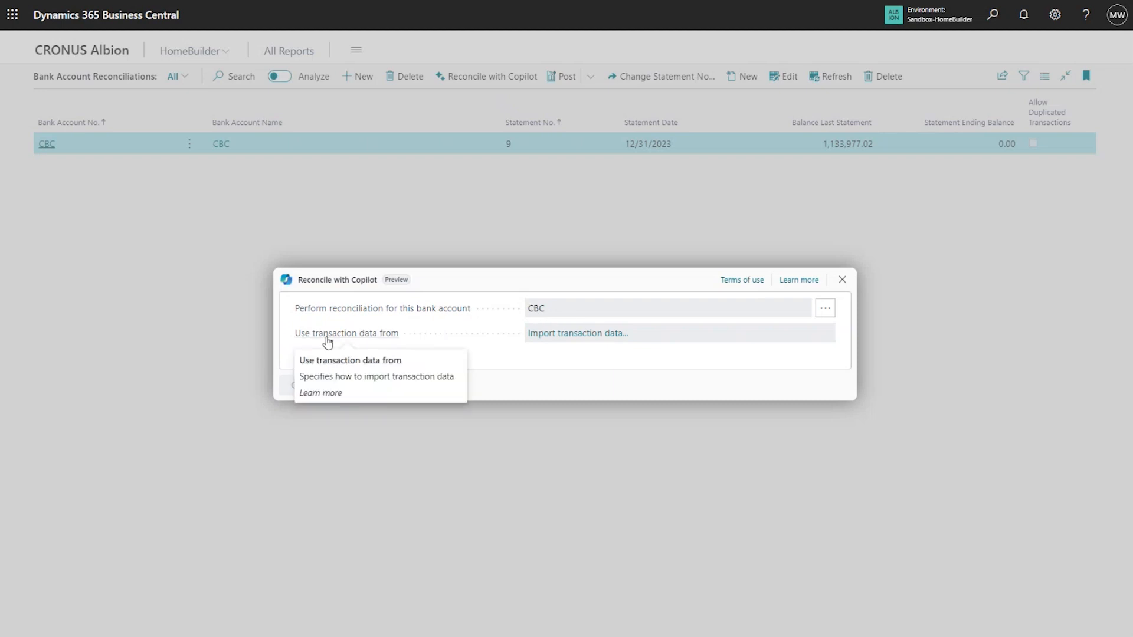
pyautogui.click(574, 335)
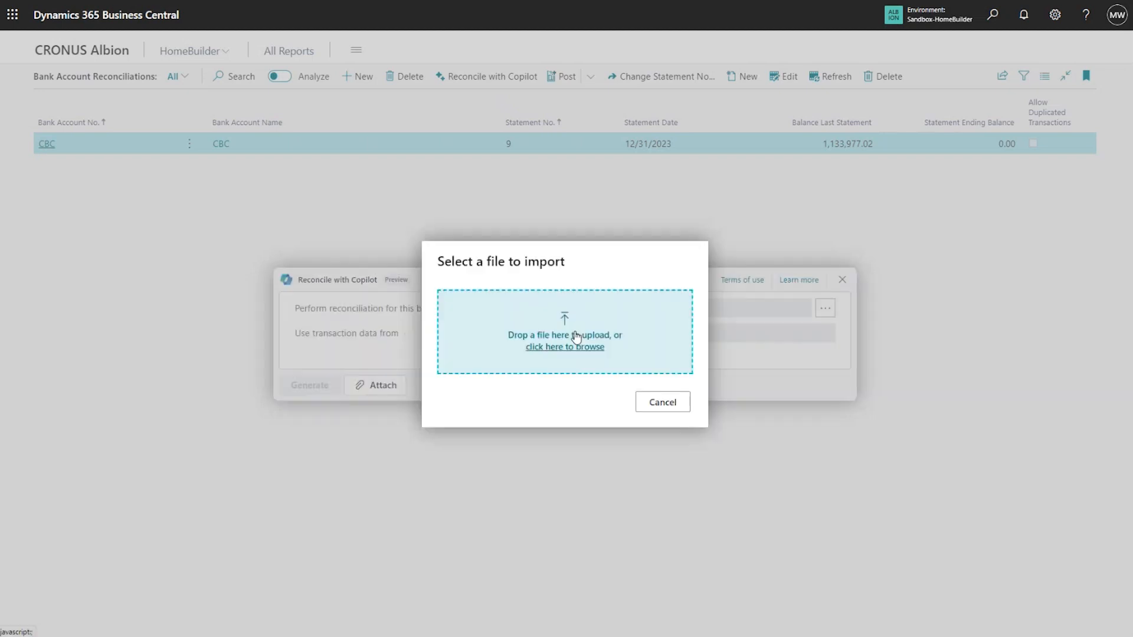
pyautogui.click(571, 347)
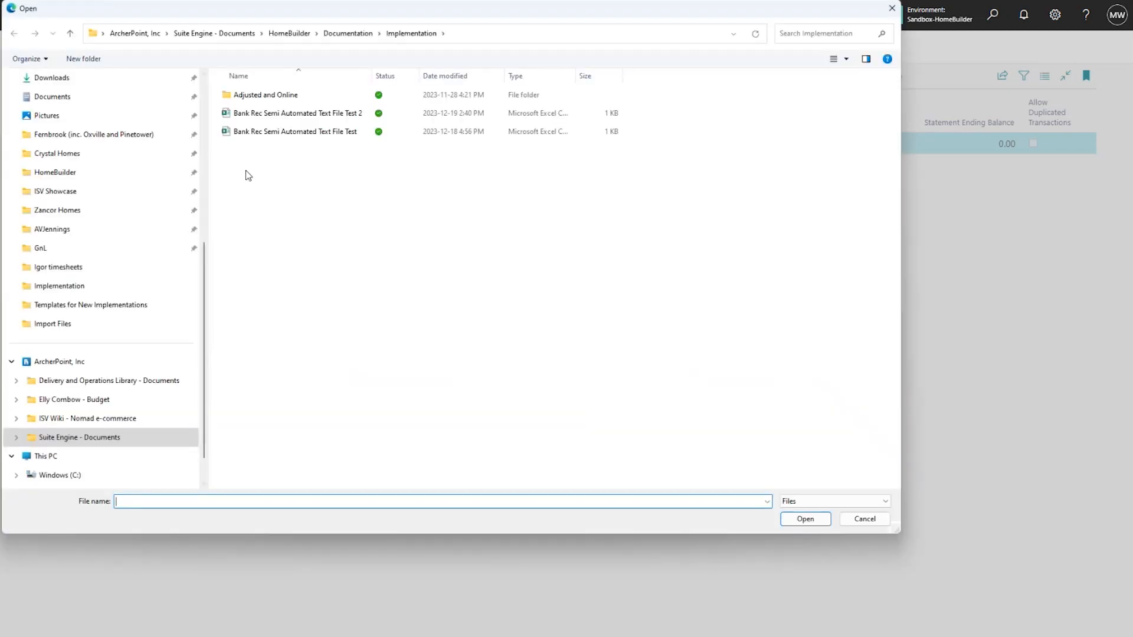
pyautogui.click(284, 117)
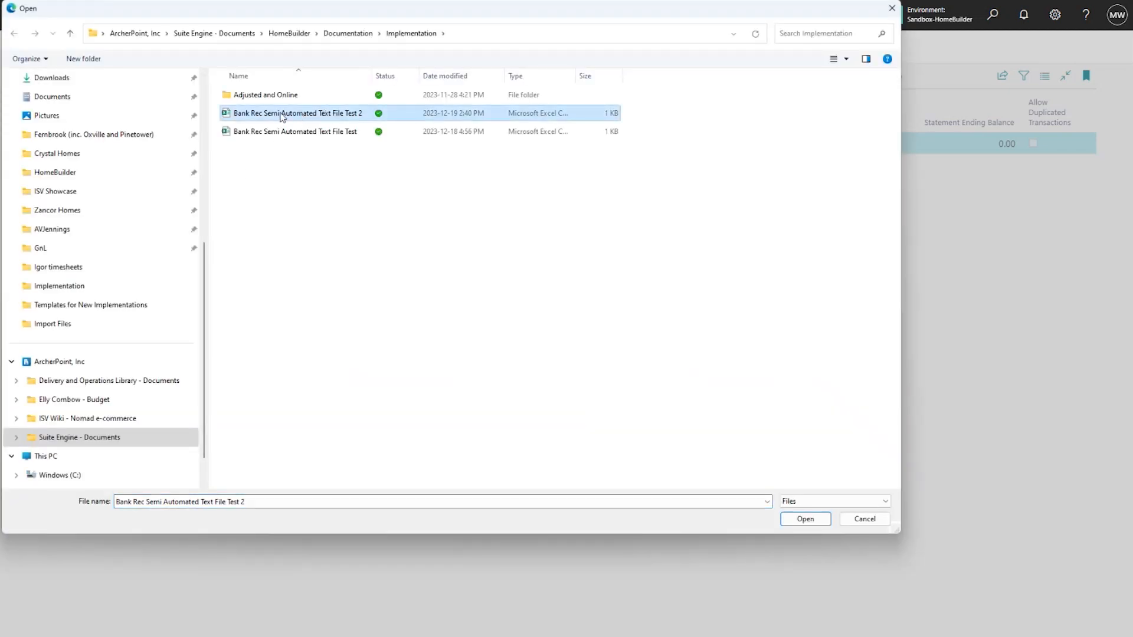
pyautogui.click(794, 520)
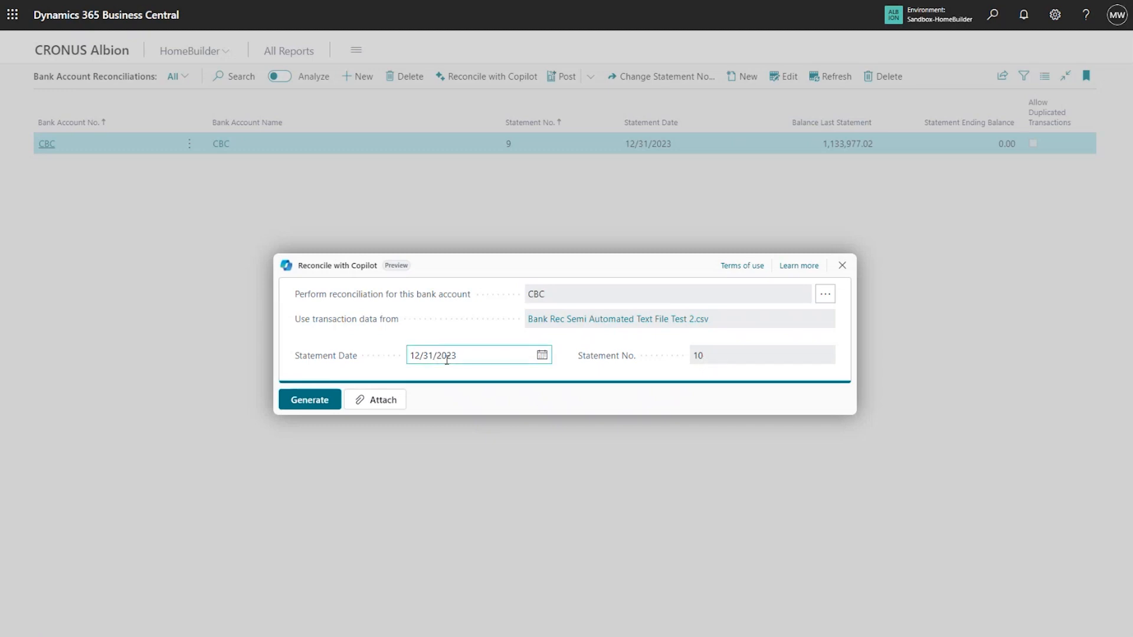
# Generate Copilot match proposals for the 12/31/2023 statement, keep them, and open the unposted reconciliation
pyautogui.click(316, 402)
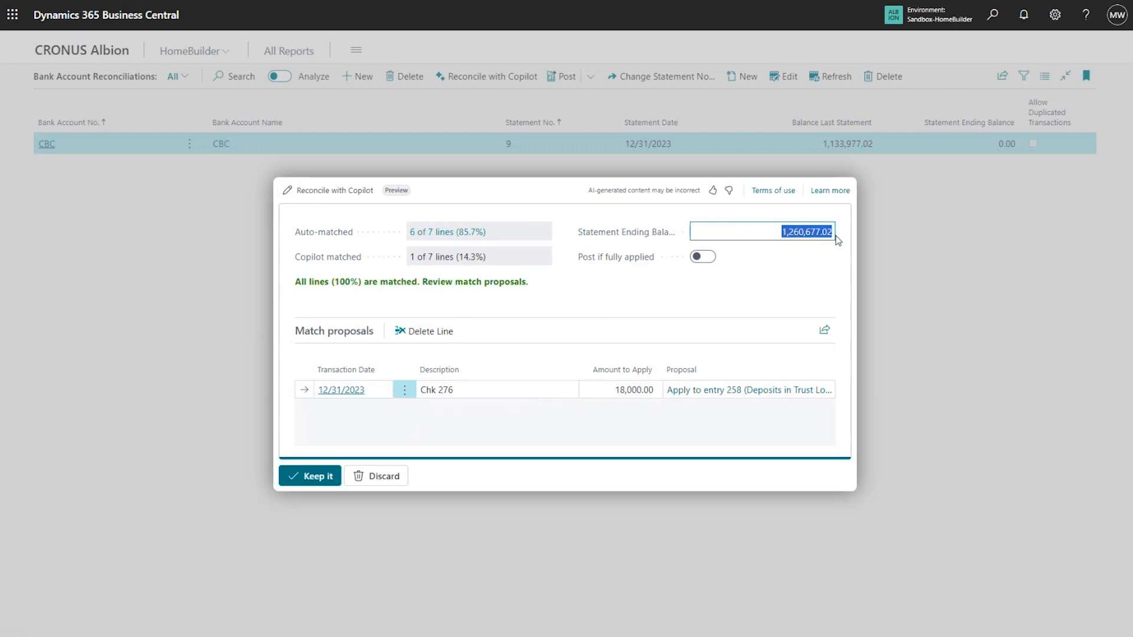
pyautogui.click(317, 480)
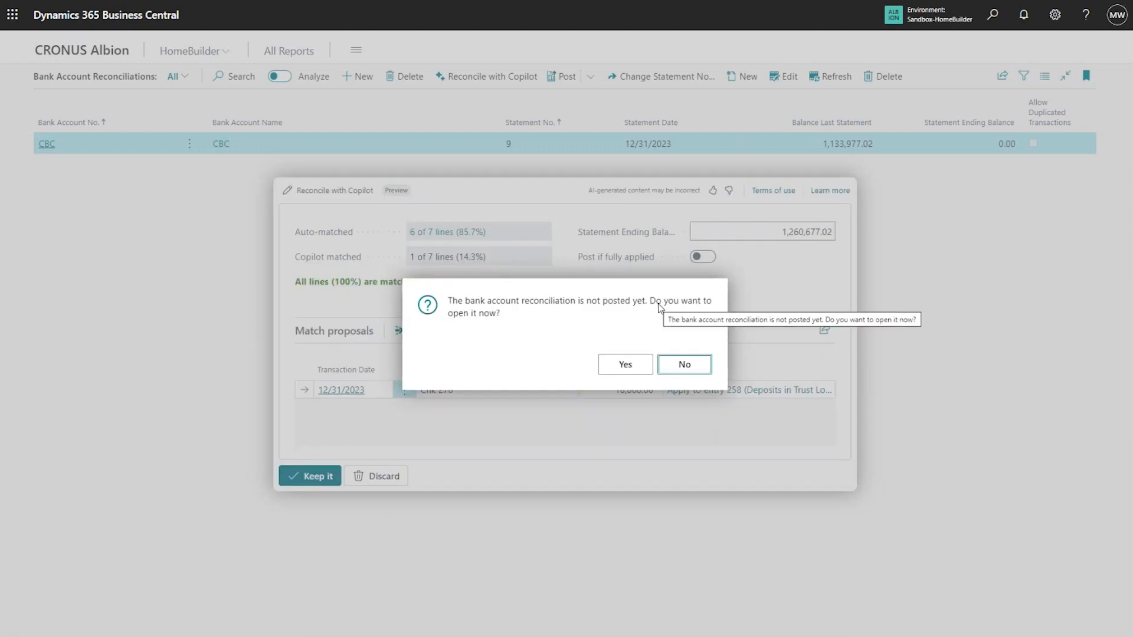
pyautogui.click(623, 362)
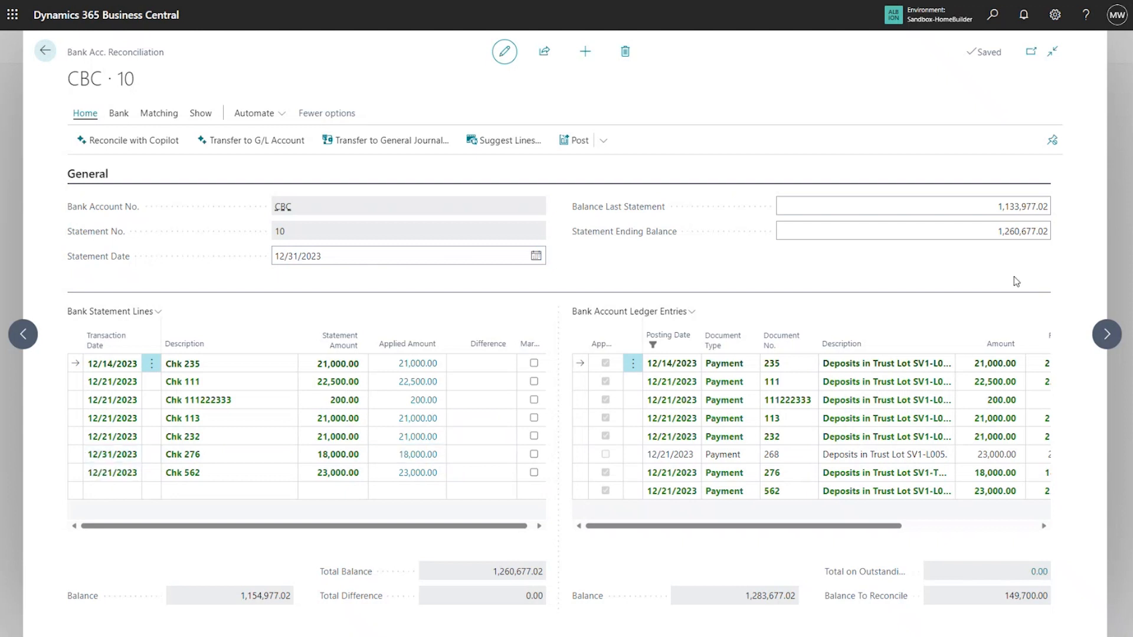
# Check the statement ending balance, post the CBC statement 10 reconciliation, and decline opening the bank account statement
pyautogui.click(1001, 226)
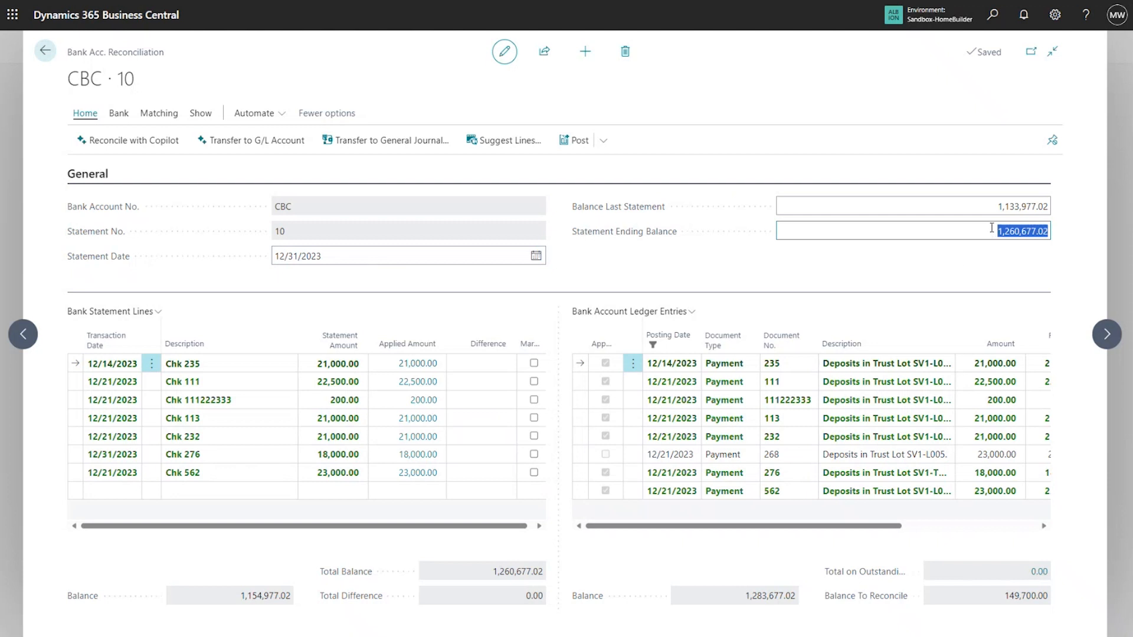
pyautogui.click(575, 141)
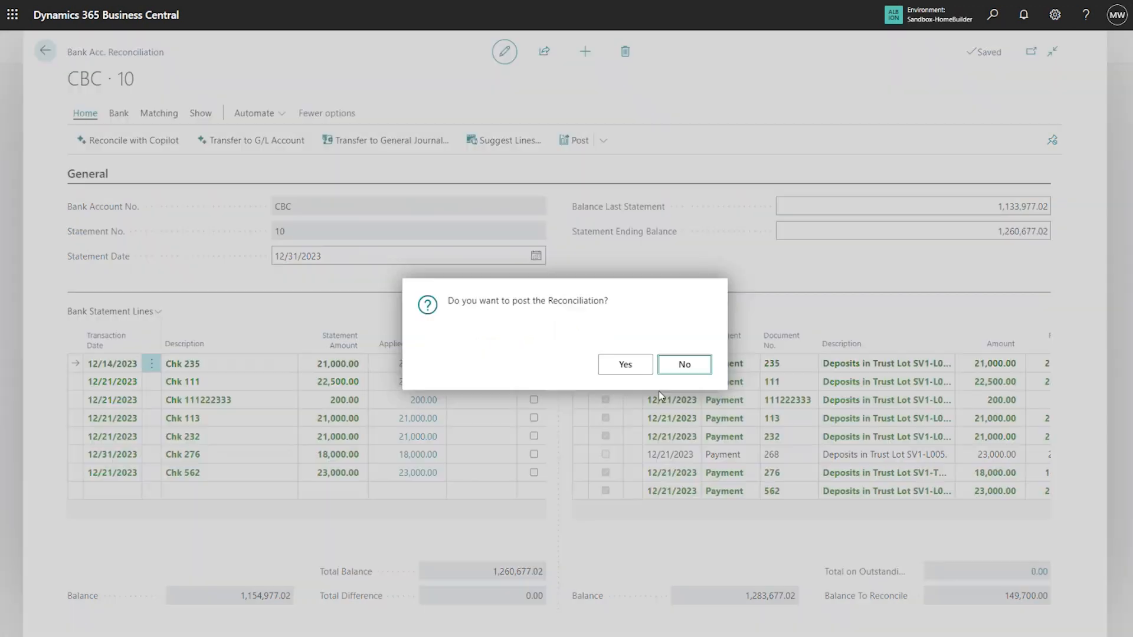
pyautogui.click(627, 364)
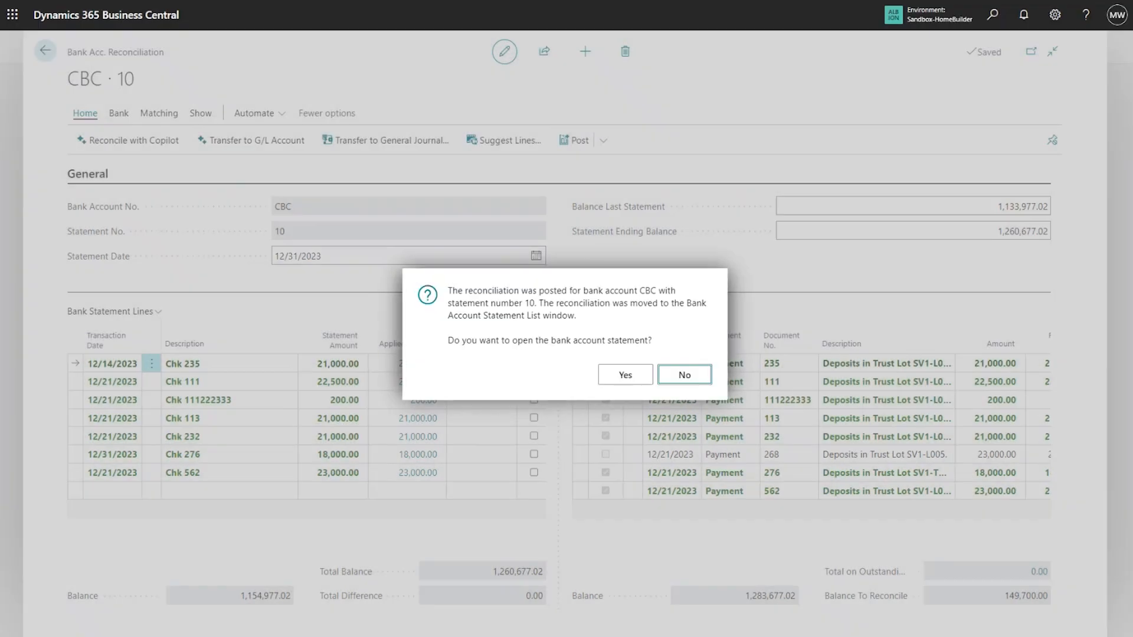
pyautogui.click(682, 374)
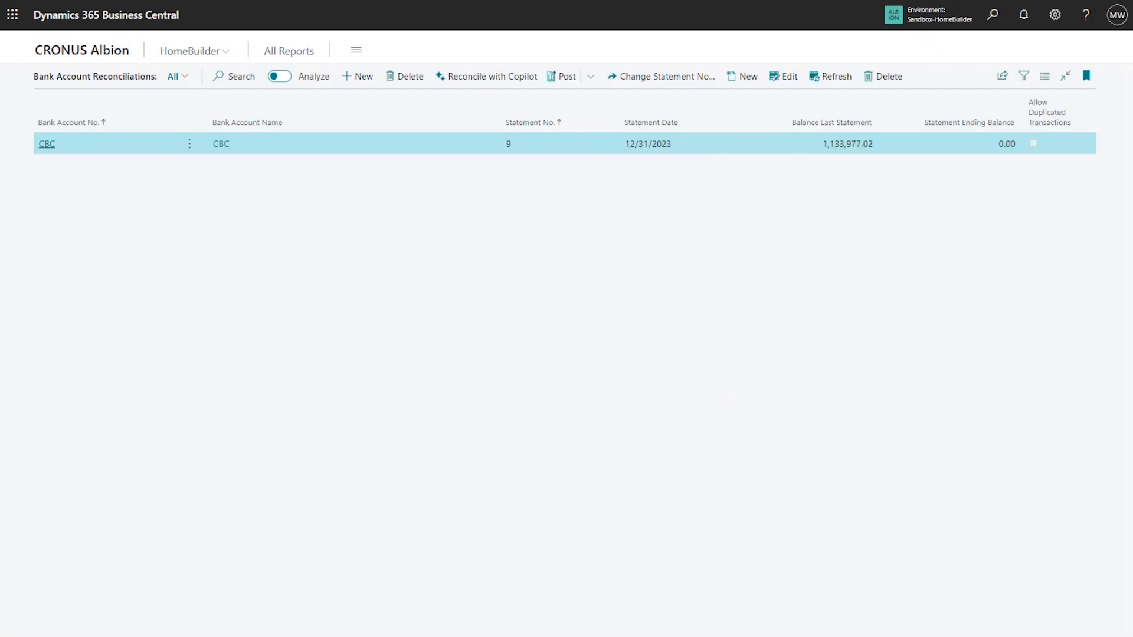